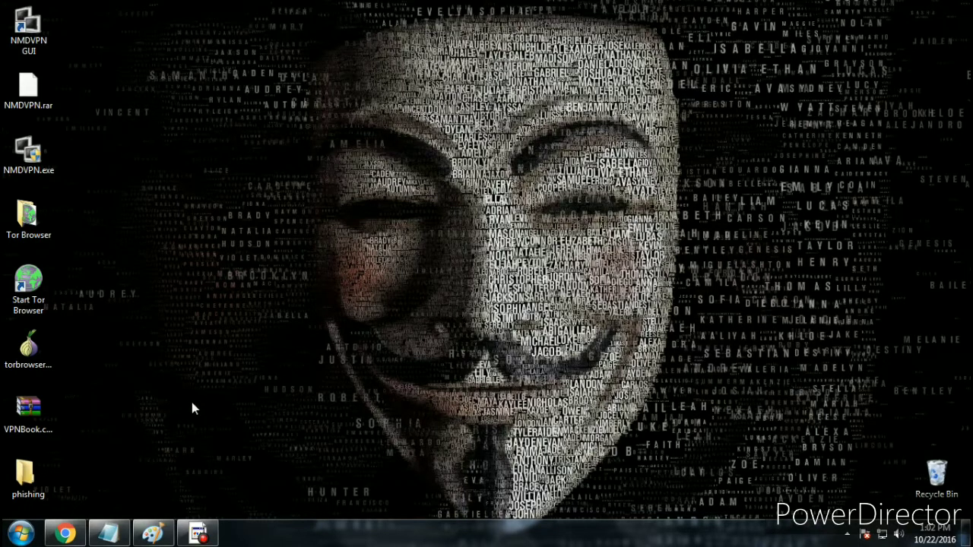
- Try to open phpMyAdmin from the Databases section of the hosting cPanel in Chrome, and reload its page
{"action": "left_click", "coordinate": [65, 533]}
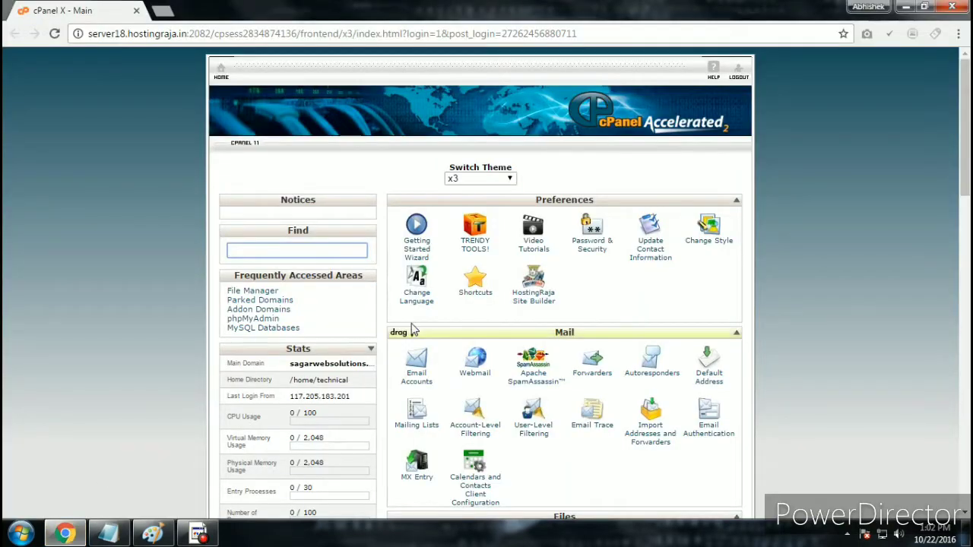
{"action": "scroll", "coordinate": [422, 306], "scroll_direction": "down", "scroll_amount": 3}
{"action": "scroll", "coordinate": [422, 307], "scroll_direction": "down", "scroll_amount": 5}
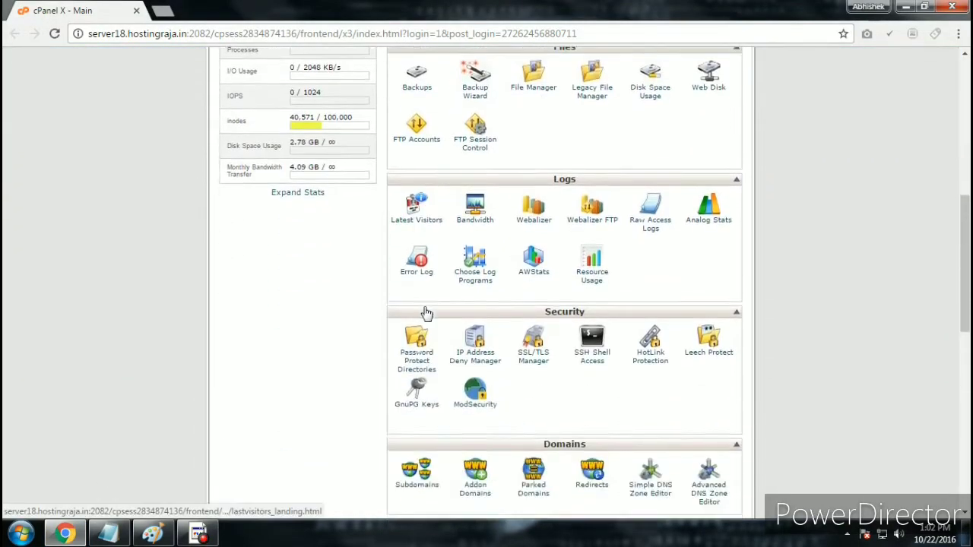
{"action": "scroll", "coordinate": [428, 313], "scroll_direction": "down", "scroll_amount": 3}
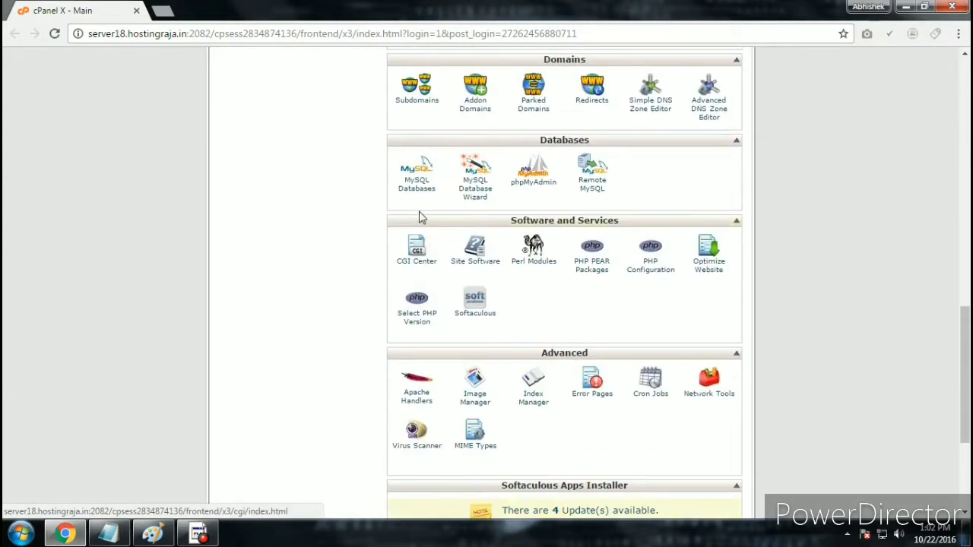
{"action": "left_click", "coordinate": [548, 191]}
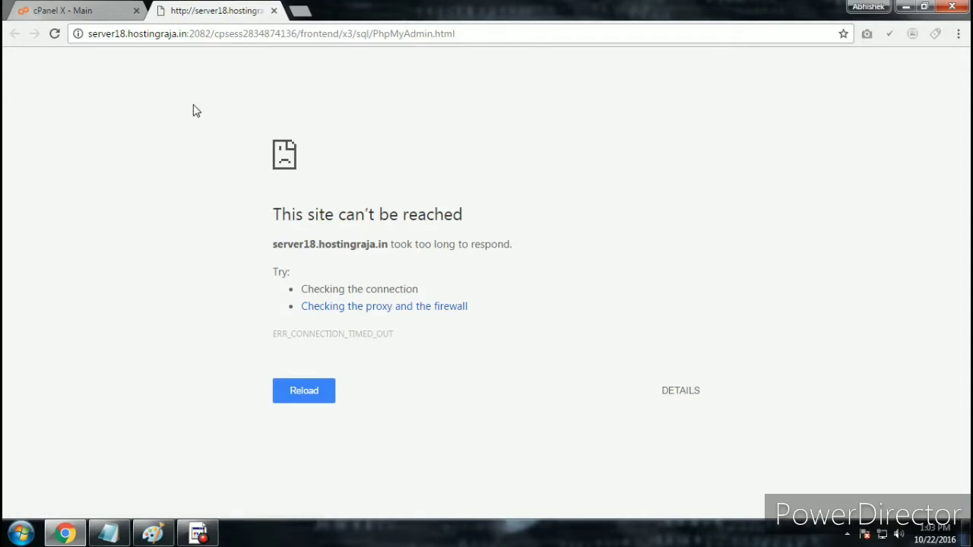
{"action": "key", "text": "F5"}
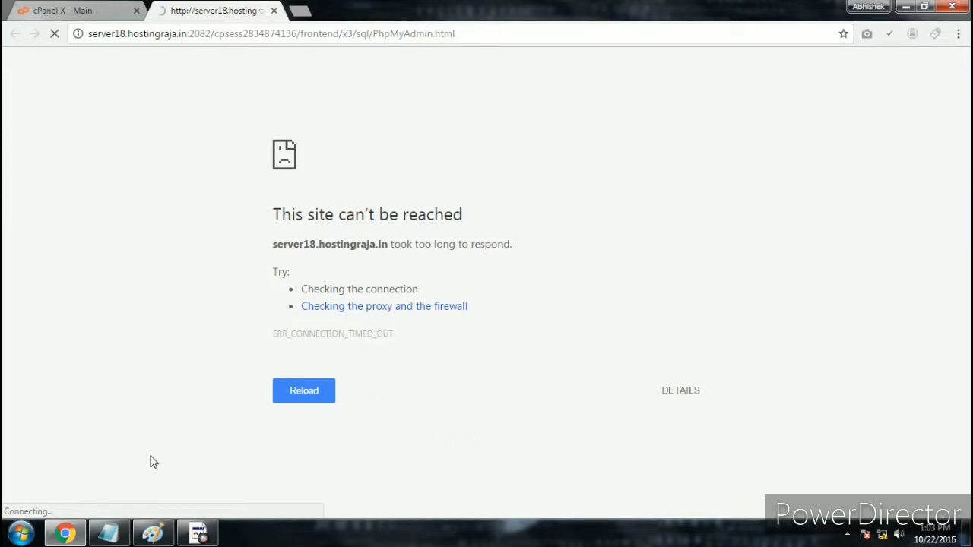
- Bring up the XAMPP Control Panel that is running in the background and start the FileZilla module
{"action": "key", "text": "super"}
{"action": "left_click", "coordinate": [587, 7]}
{"action": "left_click", "coordinate": [866, 535]}
{"action": "left_click", "coordinate": [847, 534]}
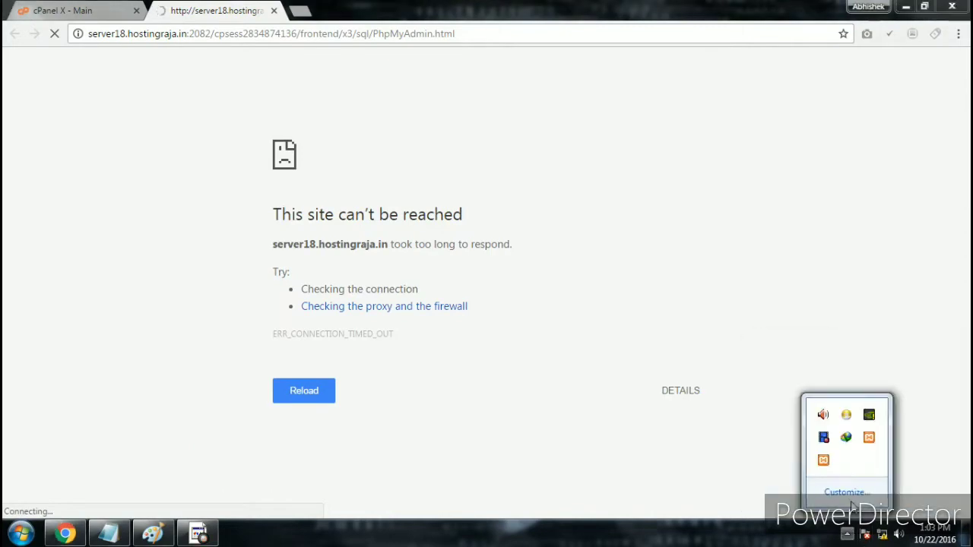
{"action": "left_click", "coordinate": [869, 439]}
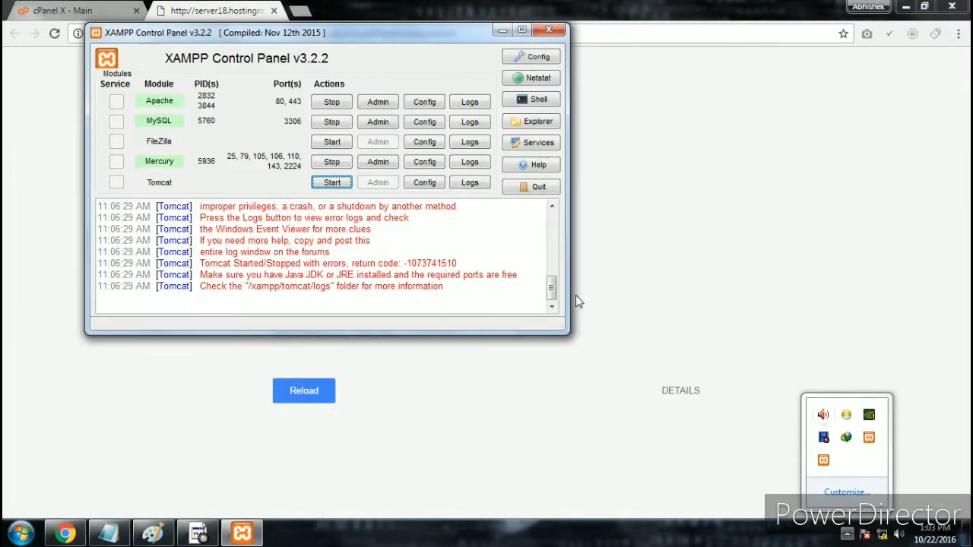
{"action": "left_click_drag", "start_coordinate": [332, 43], "coordinate": [490, 89]}
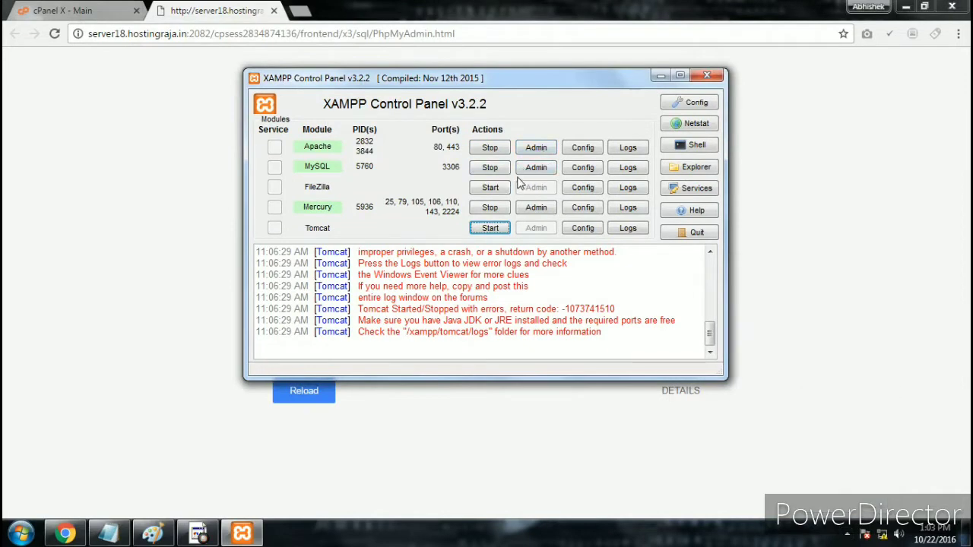
{"action": "left_click_drag", "start_coordinate": [522, 83], "coordinate": [459, 93]}
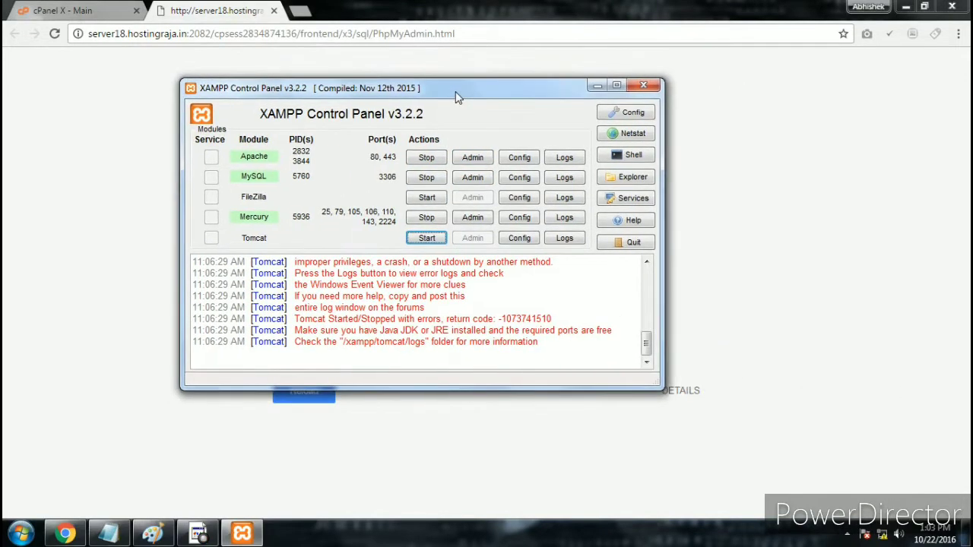
{"action": "left_click", "coordinate": [427, 198]}
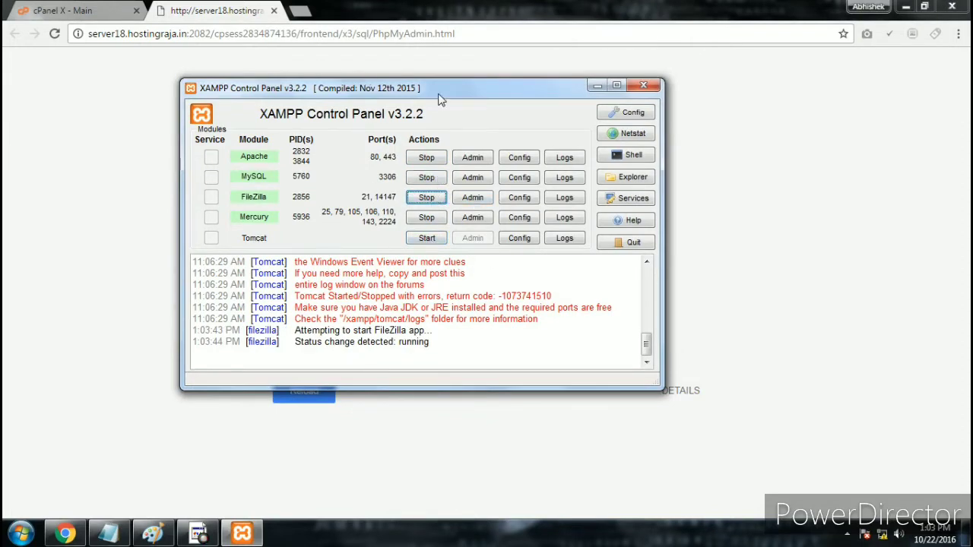
- Minimize the browser and open the MySQL module's admin page from the XAMPP Control Panel
{"action": "left_click_drag", "start_coordinate": [438, 93], "coordinate": [494, 149]}
{"action": "left_click", "coordinate": [424, 34]}
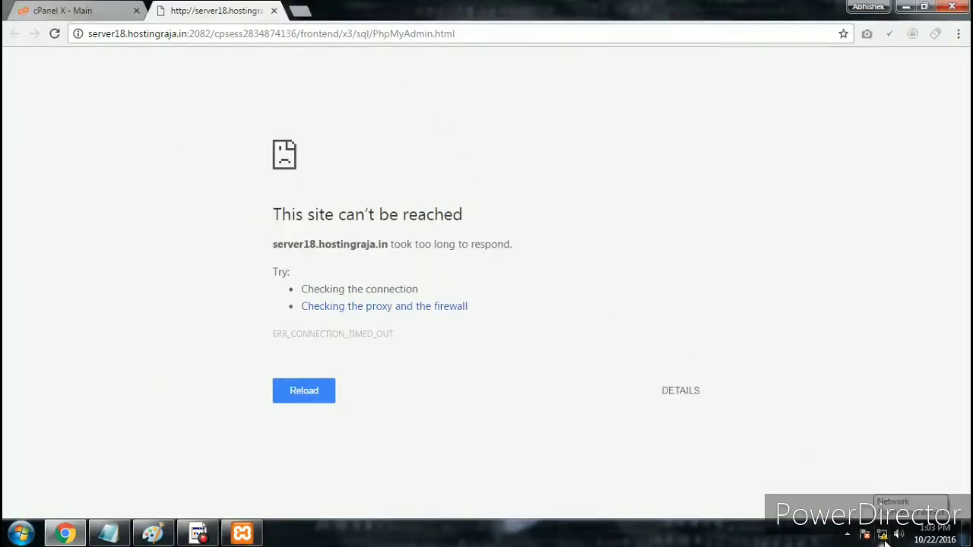
{"action": "left_click", "coordinate": [906, 7]}
{"action": "left_click_drag", "start_coordinate": [508, 169], "coordinate": [507, 119]}
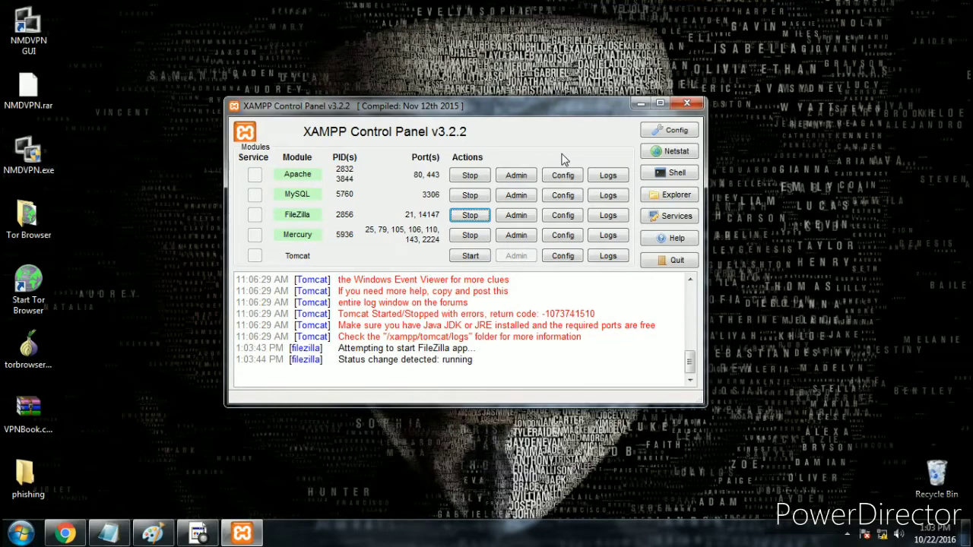
{"action": "left_click", "coordinate": [516, 197]}
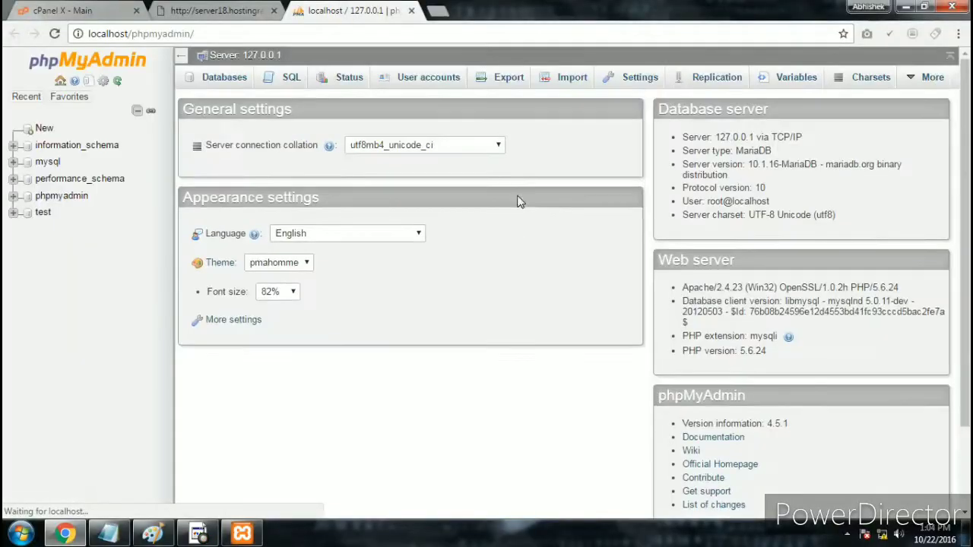
- Look over the database tools on the cPanel main page and return to the local phpMyAdmin page
{"action": "left_click", "coordinate": [23, 9]}
{"action": "scroll", "coordinate": [597, 335], "scroll_direction": "up", "scroll_amount": 2}
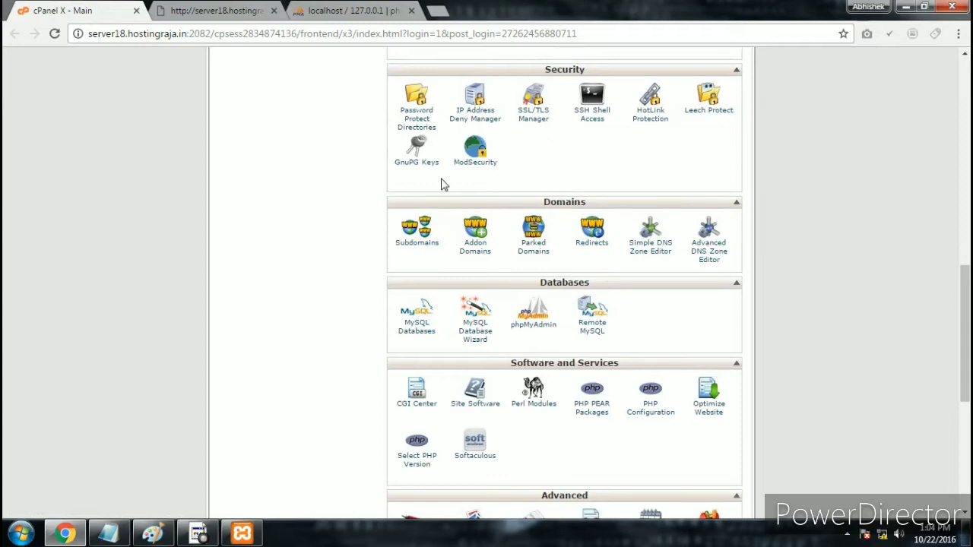
{"action": "left_click", "coordinate": [354, 9]}
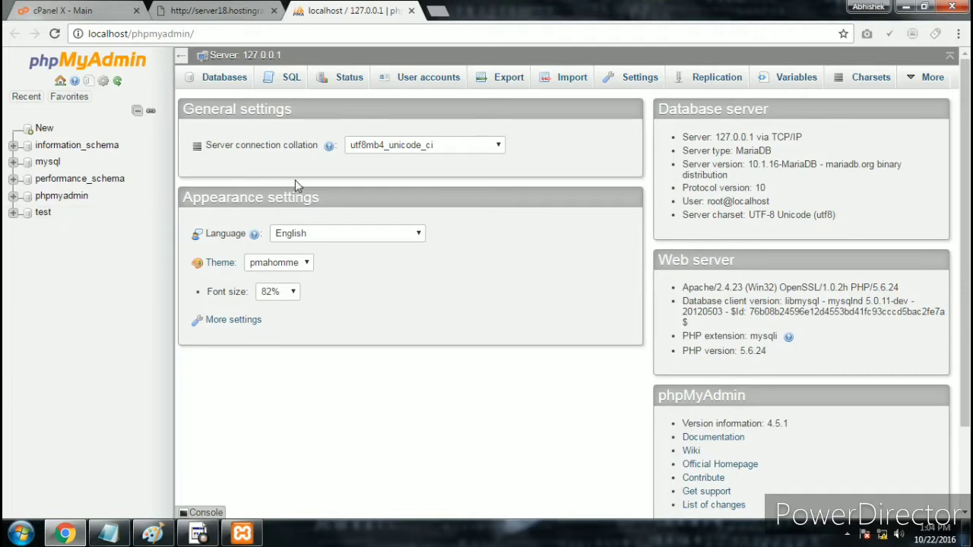
- Expand the information_schema database and look through the rows of its COLUMNS view
{"action": "left_click", "coordinate": [13, 146]}
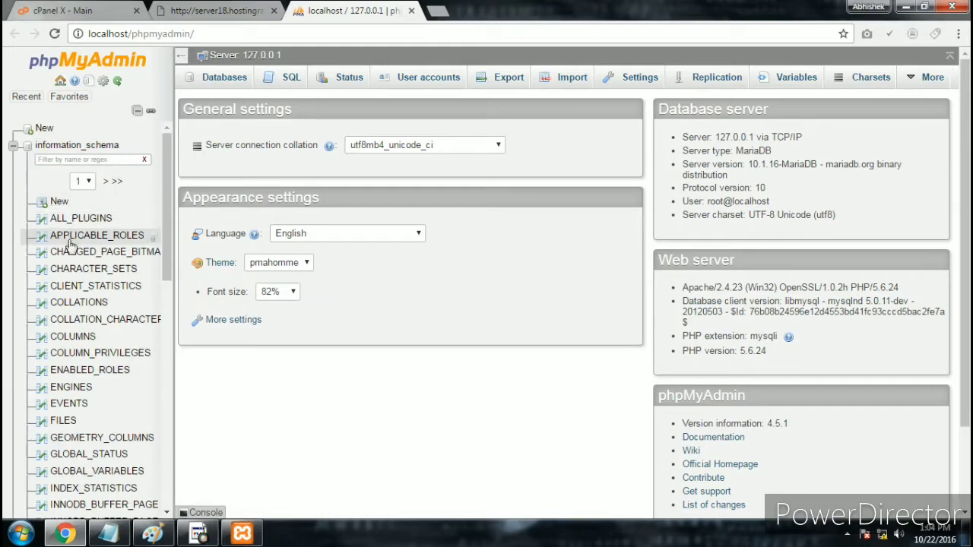
{"action": "scroll", "coordinate": [91, 403], "scroll_direction": "down", "scroll_amount": 1}
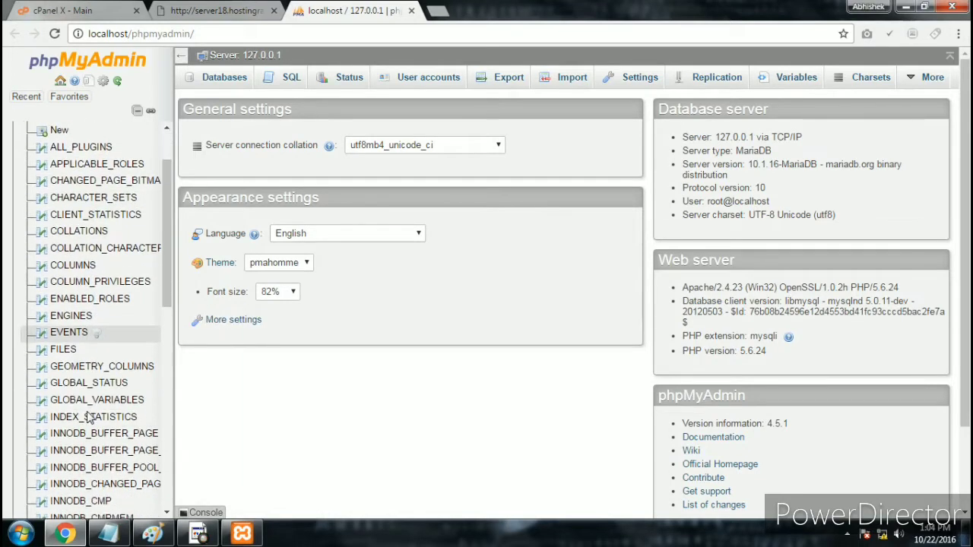
{"action": "left_click", "coordinate": [72, 266]}
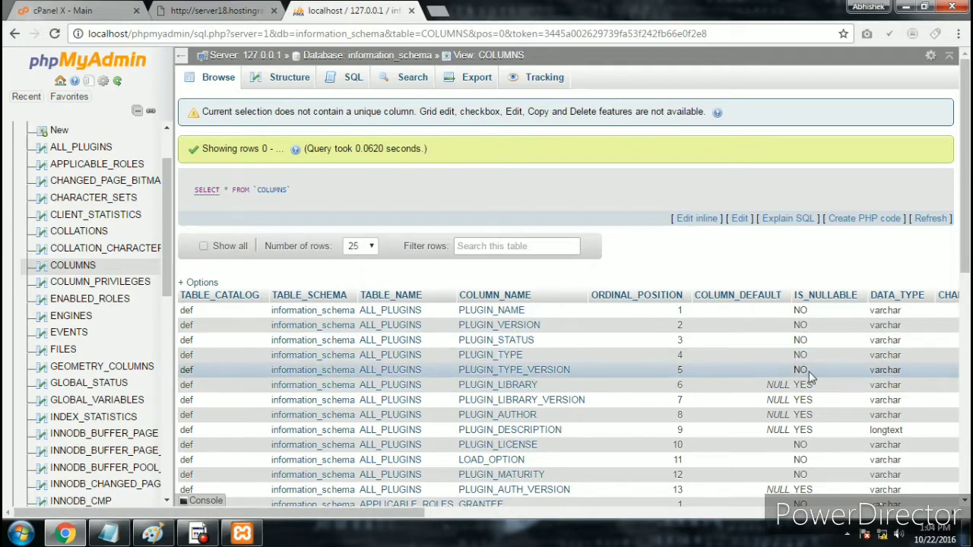
{"action": "scroll", "coordinate": [828, 384], "scroll_direction": "down", "scroll_amount": 1}
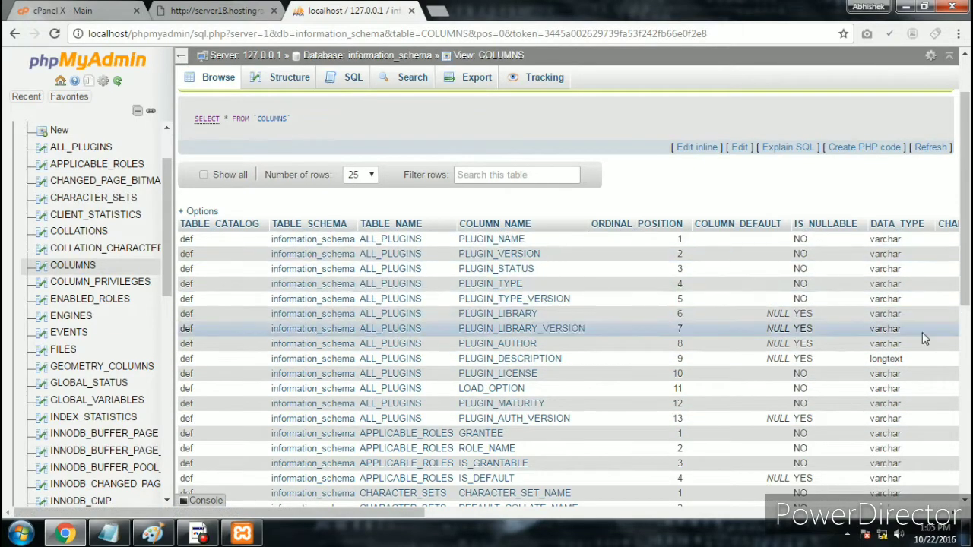
{"action": "scroll", "coordinate": [924, 338], "scroll_direction": "down", "scroll_amount": 5}
{"action": "scroll", "coordinate": [737, 350], "scroll_direction": "up", "scroll_amount": 3}
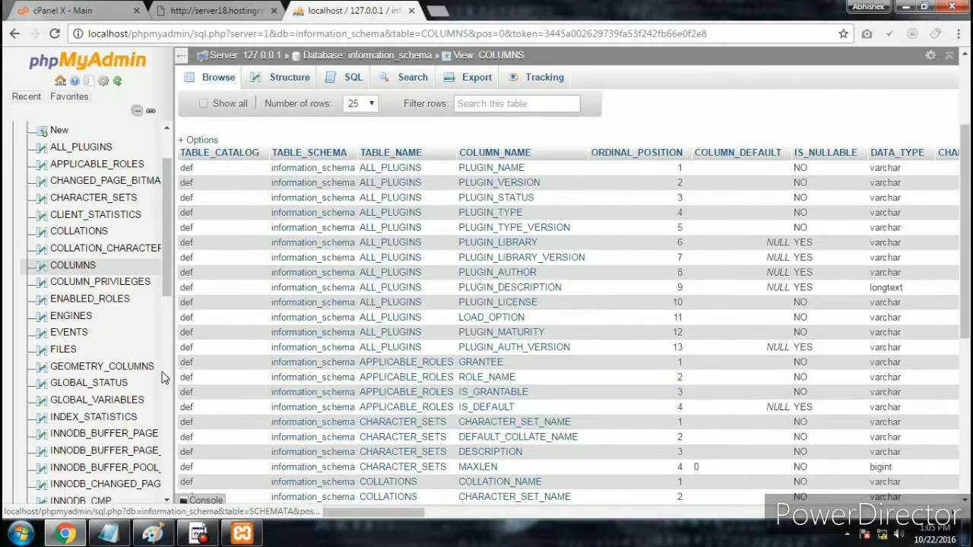
{"action": "scroll", "coordinate": [161, 378], "scroll_direction": "up", "scroll_amount": 3}
- Open the test database and start a new table called NAME with 4 columns
{"action": "left_click_drag", "start_coordinate": [166, 210], "coordinate": [202, 454]}
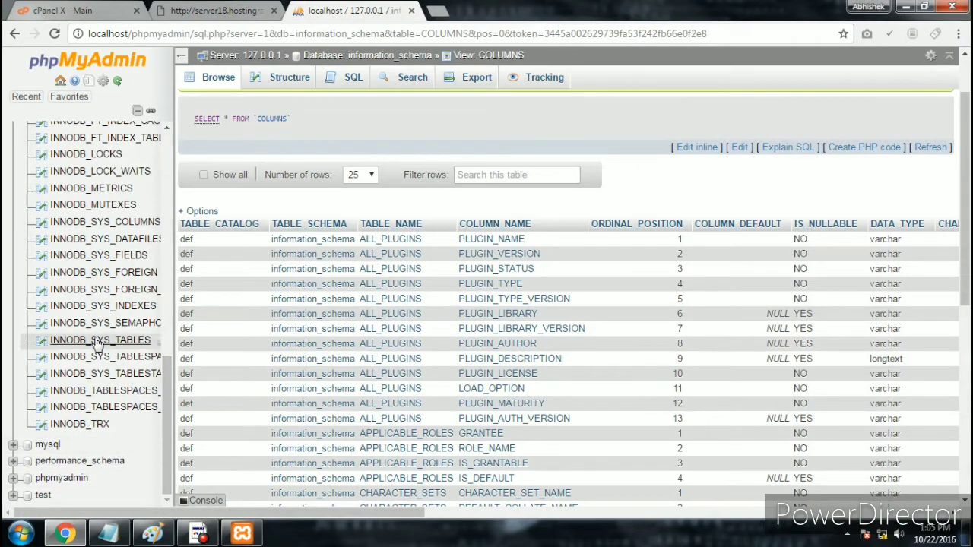
{"action": "scroll", "coordinate": [97, 344], "scroll_direction": "down", "scroll_amount": 3}
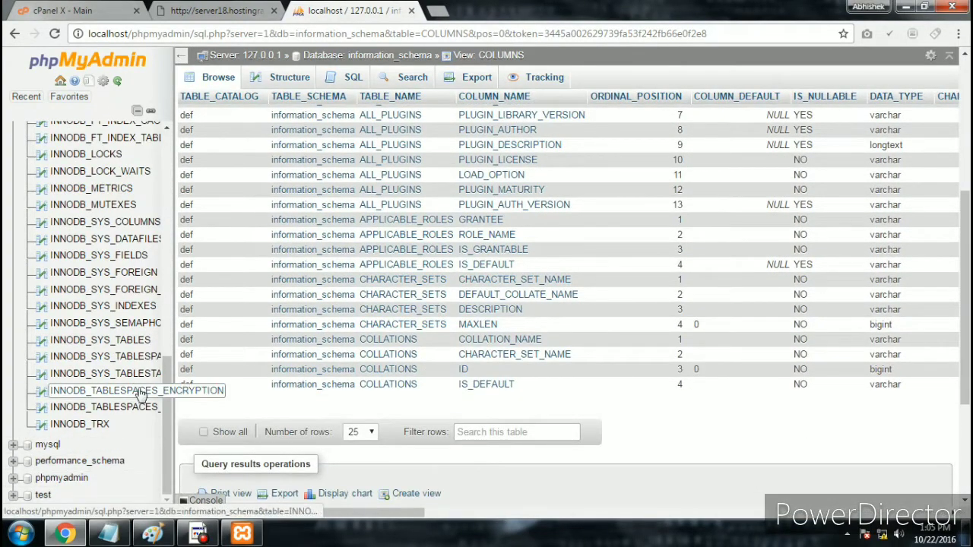
{"action": "left_click", "coordinate": [44, 495]}
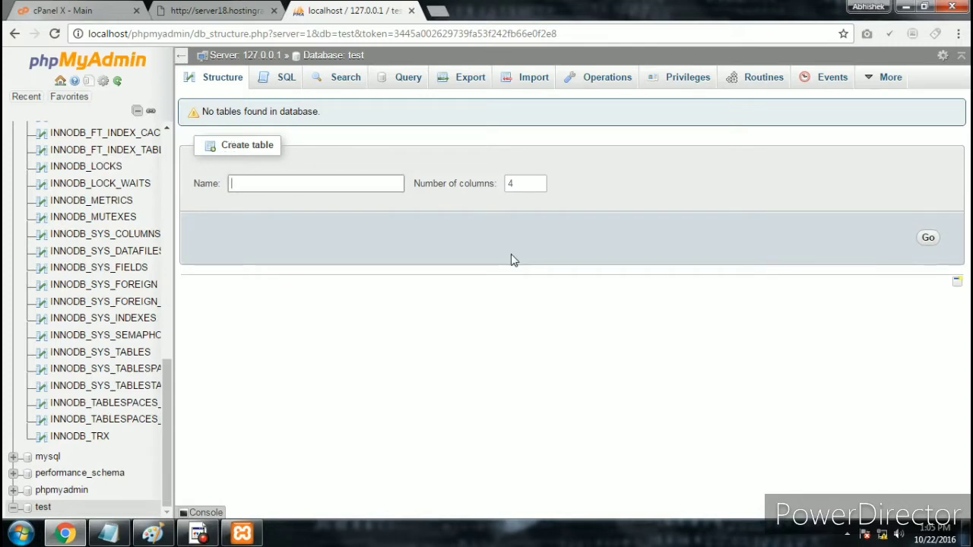
{"action": "type", "text": "NAME"}
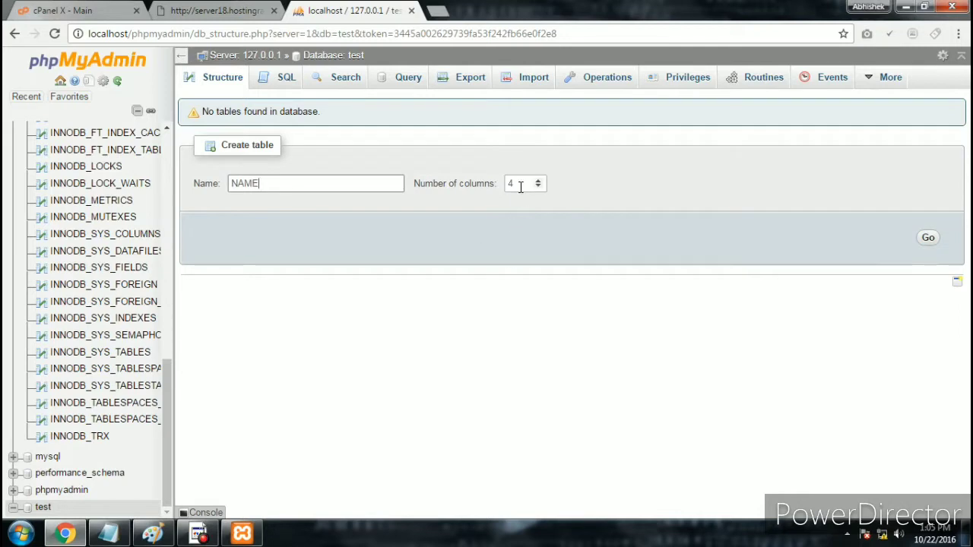
{"action": "left_click", "coordinate": [931, 239]}
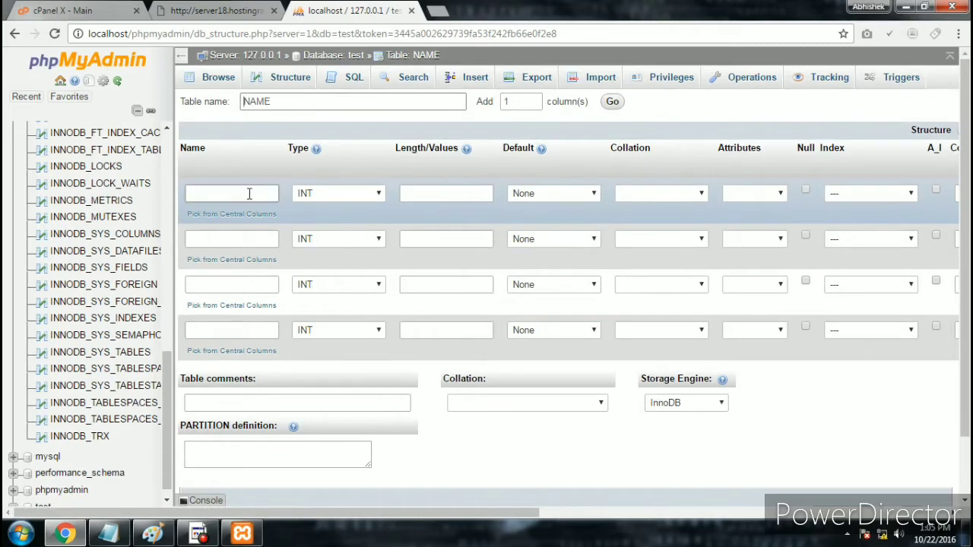
- Fill in the names of all four columns of the NAME table, using a person's name for each
{"action": "left_click", "coordinate": [242, 194]}
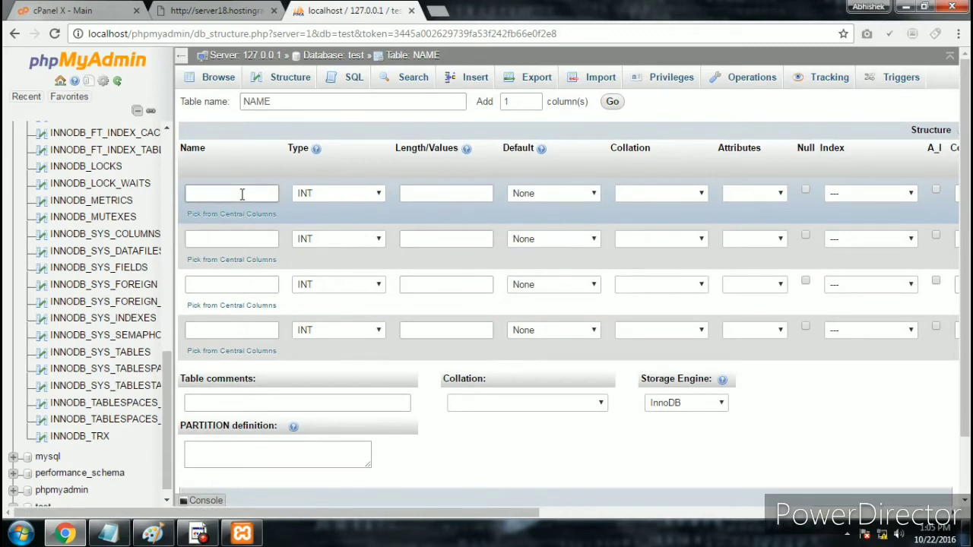
{"action": "type", "text": "Abhishek"}
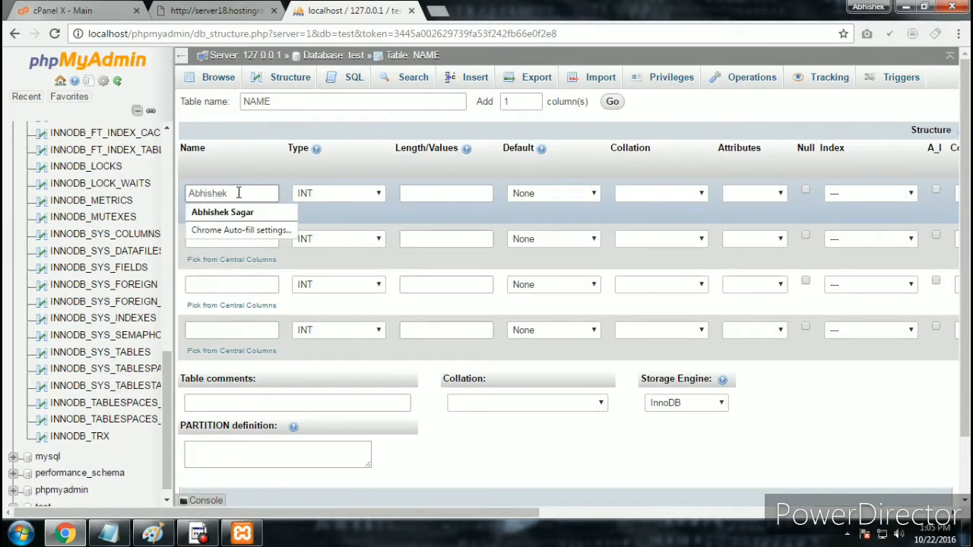
{"action": "left_click", "coordinate": [226, 241]}
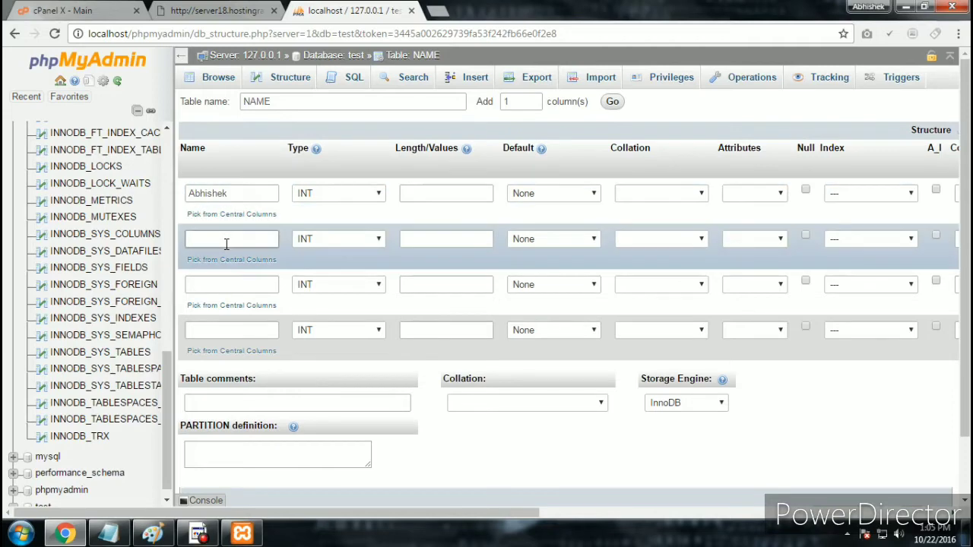
{"action": "type", "text": "n"}
{"action": "key", "text": "BackSpace"}
{"action": "type", "text": "A"}
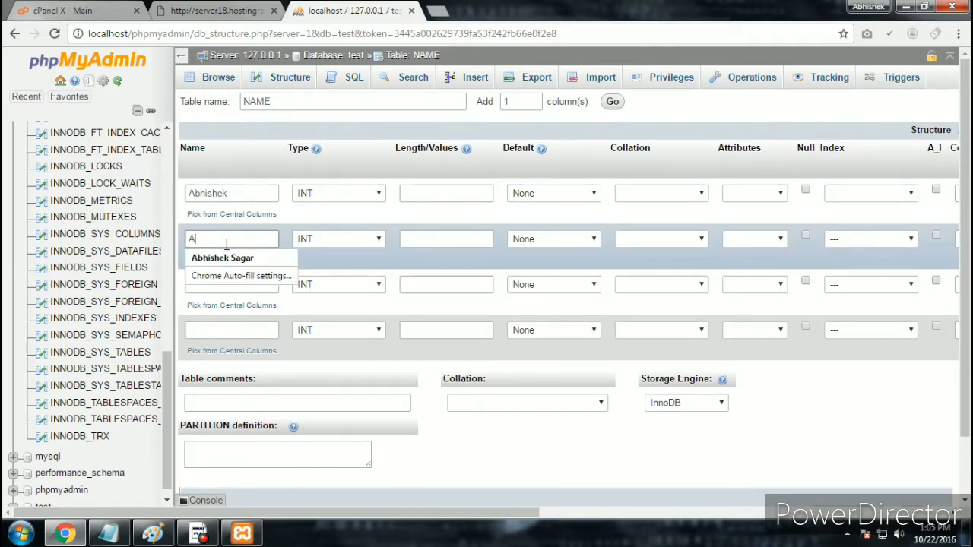
{"action": "type", "text": "nuj"}
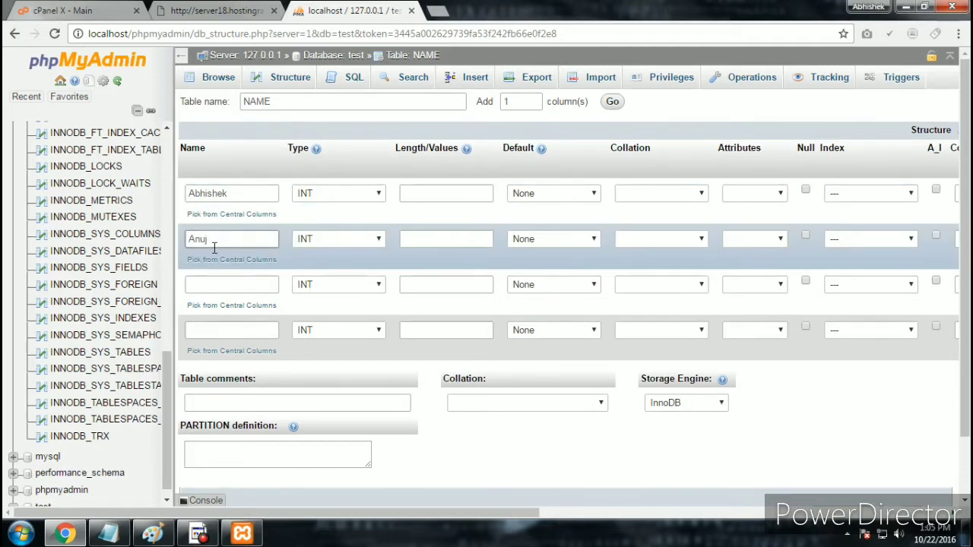
{"action": "left_click", "coordinate": [216, 282]}
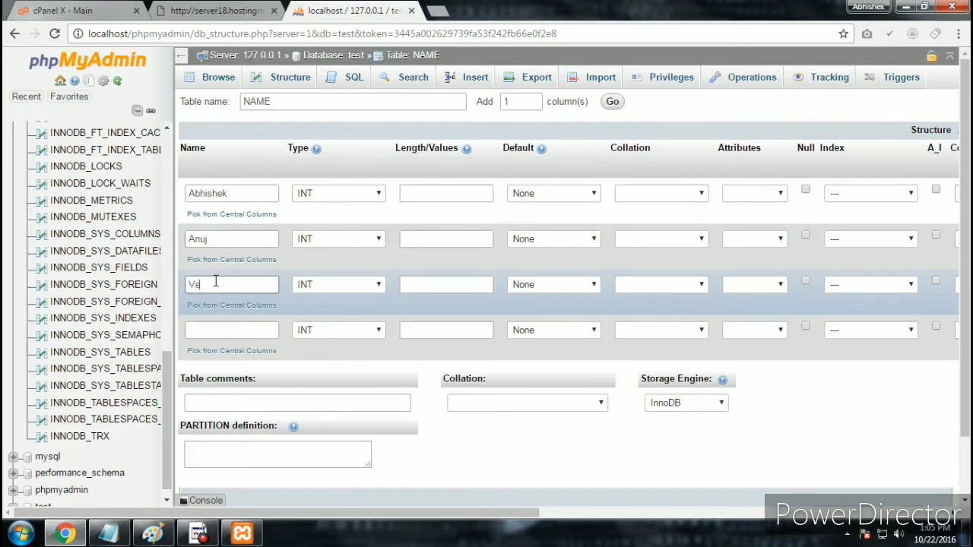
{"action": "left_click", "coordinate": [214, 327]}
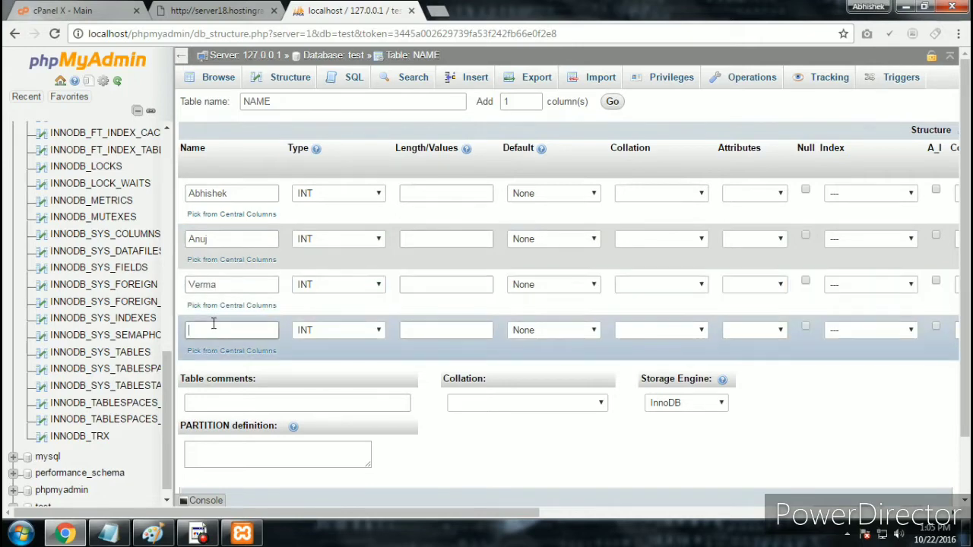
{"action": "type", "text": "Sagar"}
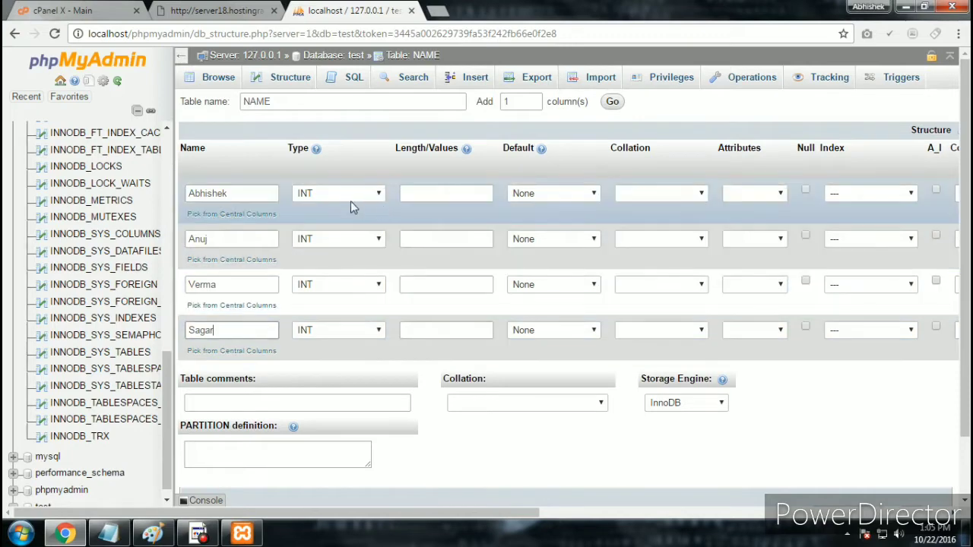
- Set the lengths of the NAME table's four INT columns to 22, 44, 22 and 47, and save the table
{"action": "left_click", "coordinate": [349, 196]}
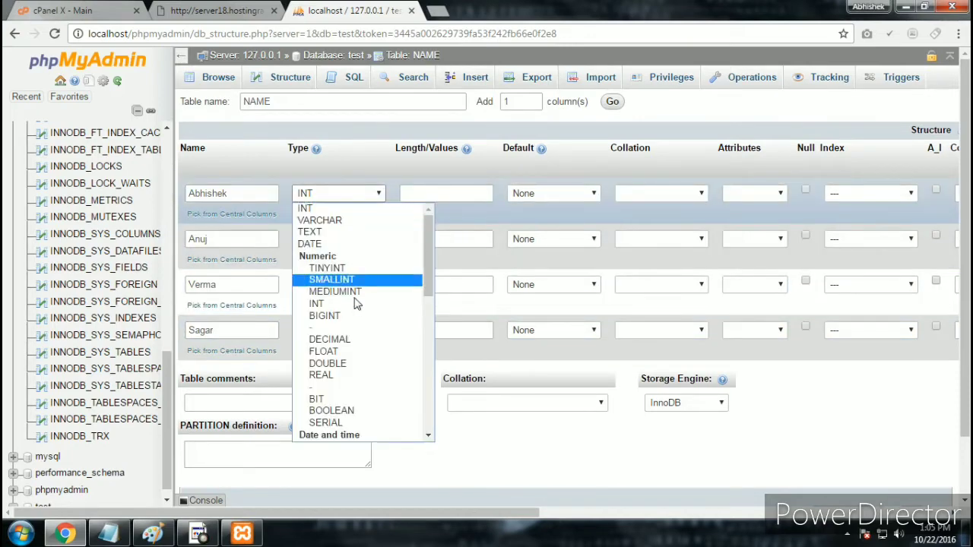
{"action": "scroll", "coordinate": [354, 363], "scroll_direction": "down", "scroll_amount": 5}
{"action": "scroll", "coordinate": [355, 376], "scroll_direction": "up", "scroll_amount": 10}
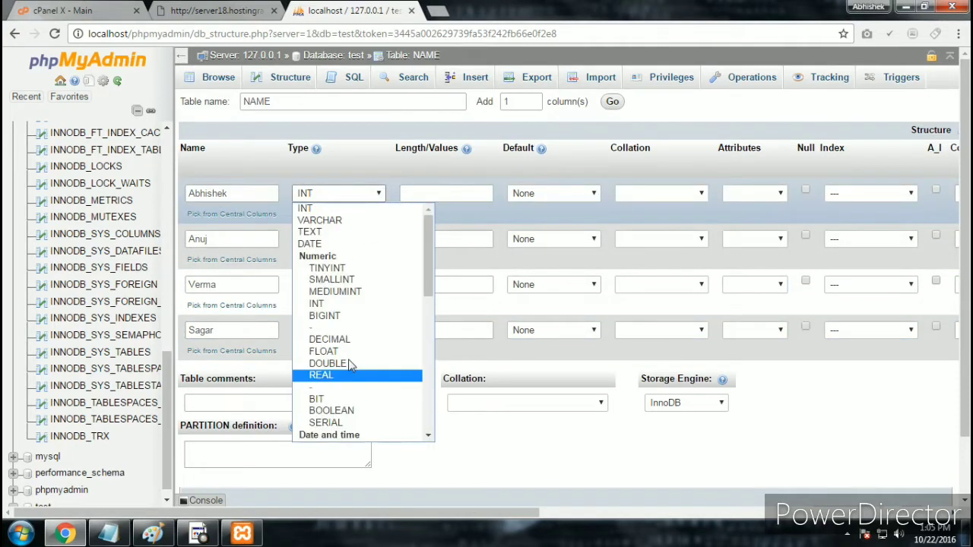
{"action": "left_click", "coordinate": [439, 190]}
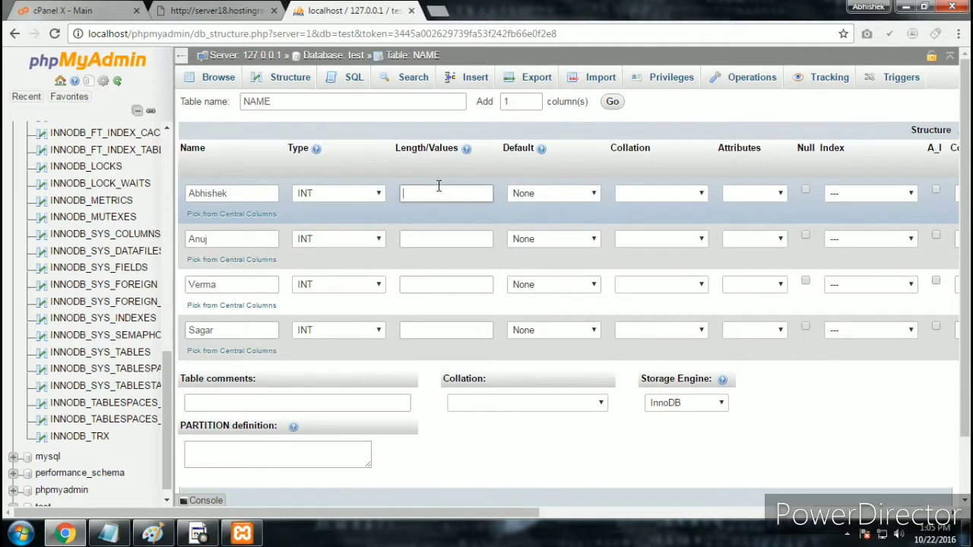
{"action": "type", "text": "22"}
{"action": "left_click", "coordinate": [436, 238]}
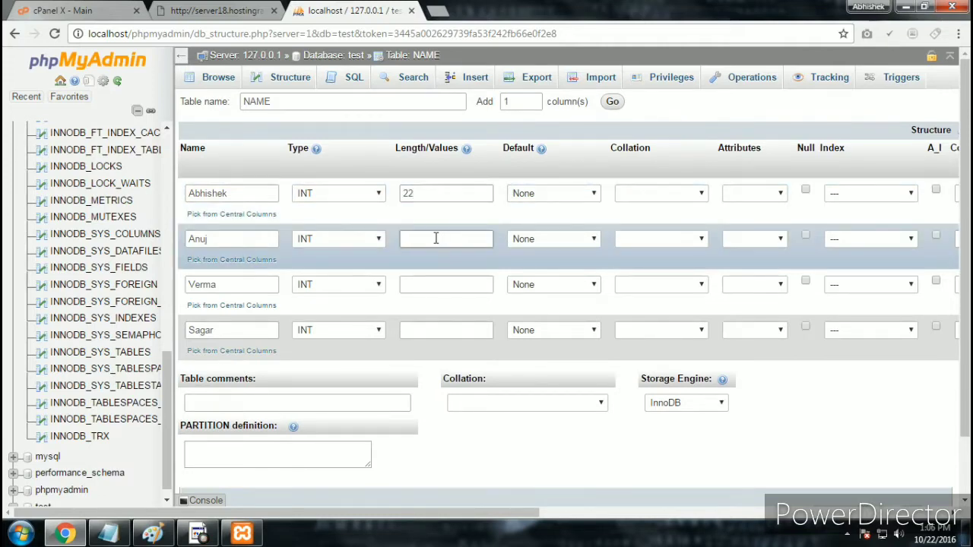
{"action": "left_click", "coordinate": [460, 286]}
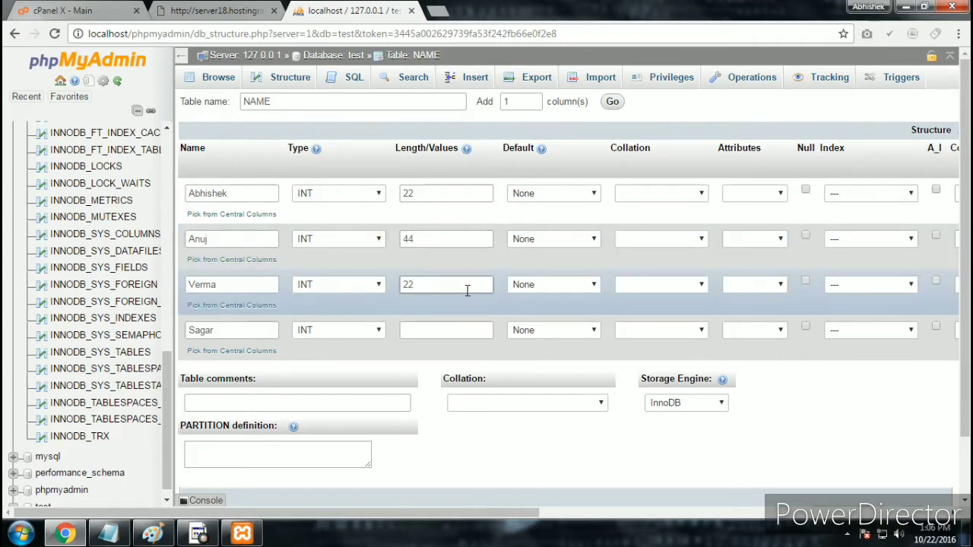
{"action": "left_click", "coordinate": [450, 327]}
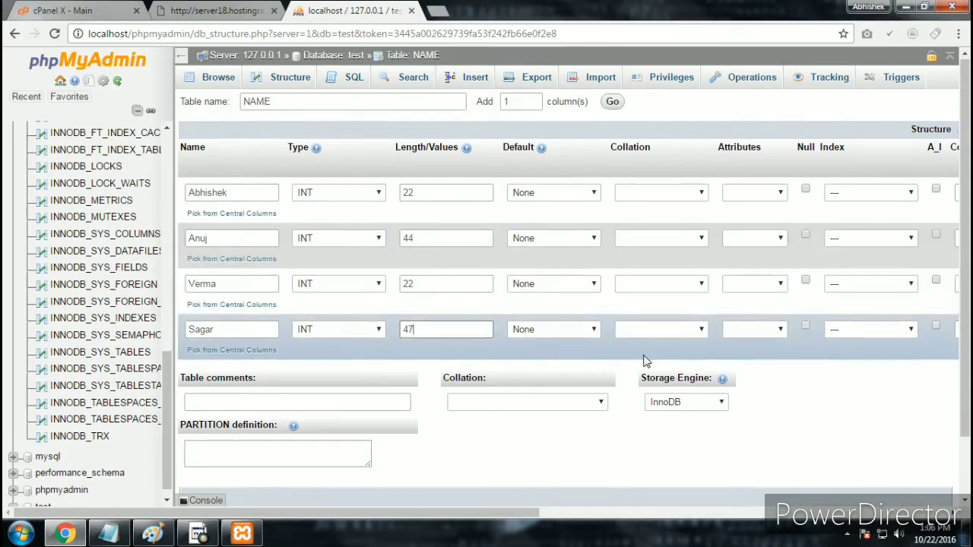
{"action": "scroll", "coordinate": [643, 360], "scroll_direction": "down", "scroll_amount": 2}
{"action": "left_click", "coordinate": [913, 446]}
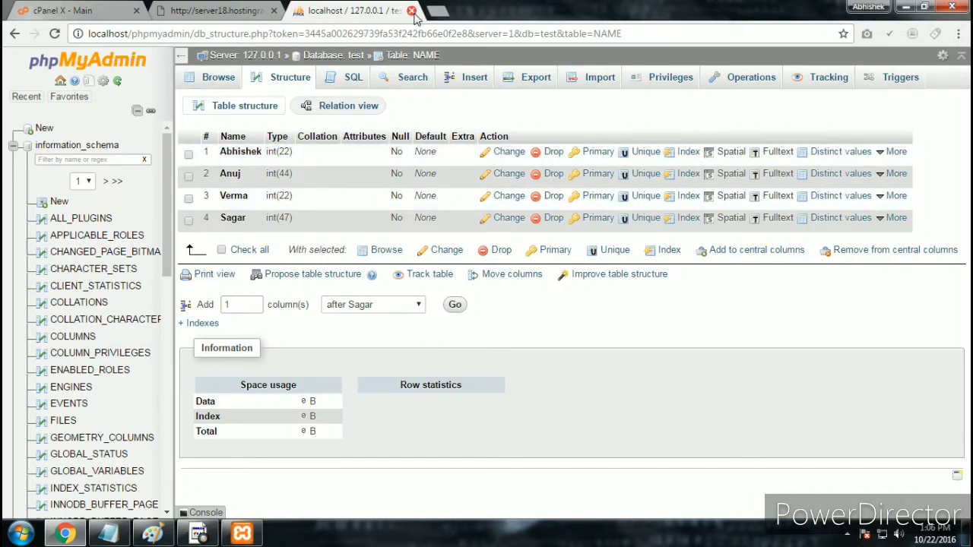
- Close the local phpMyAdmin page and the unreachable server page, and open the hosted phpMyAdmin from cPanel
{"action": "left_click", "coordinate": [412, 12]}
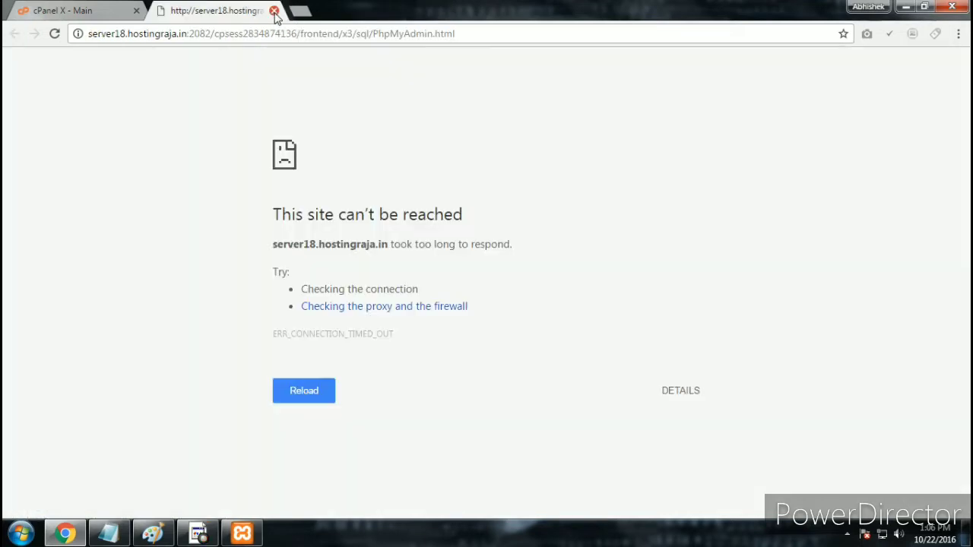
{"action": "left_click", "coordinate": [274, 10]}
{"action": "left_click", "coordinate": [533, 323]}
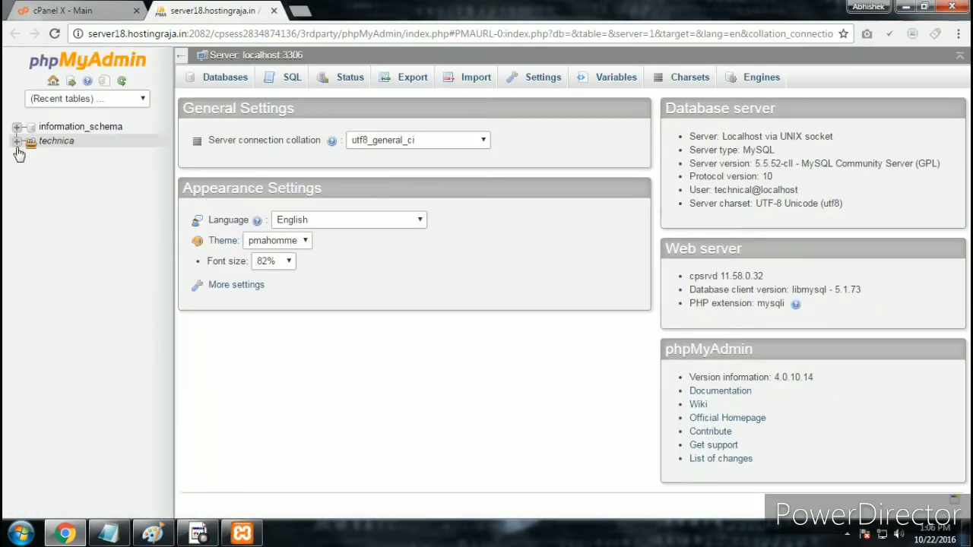
- Expand the technica database group, open the technica_youtho database and browse its wp13_users table
{"action": "left_click", "coordinate": [18, 142]}
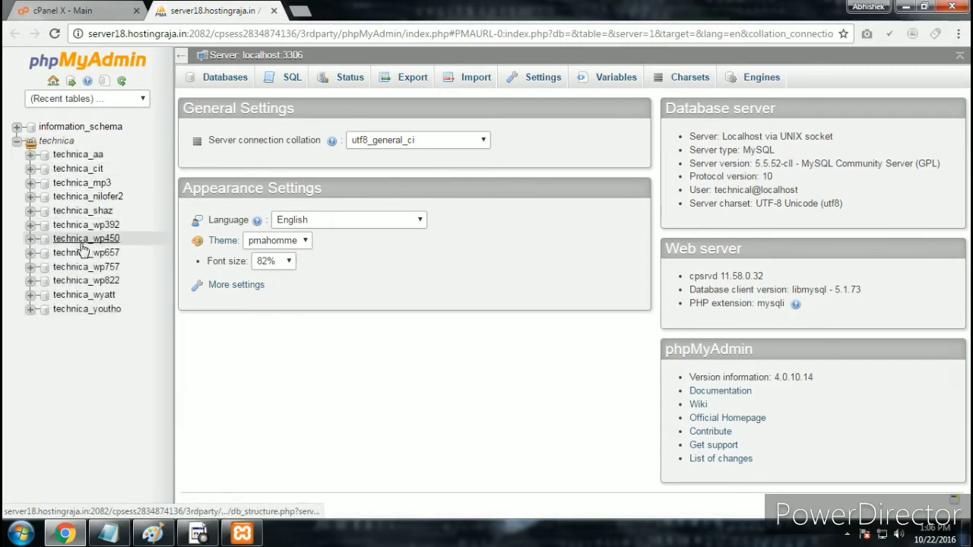
{"action": "left_click", "coordinate": [98, 312]}
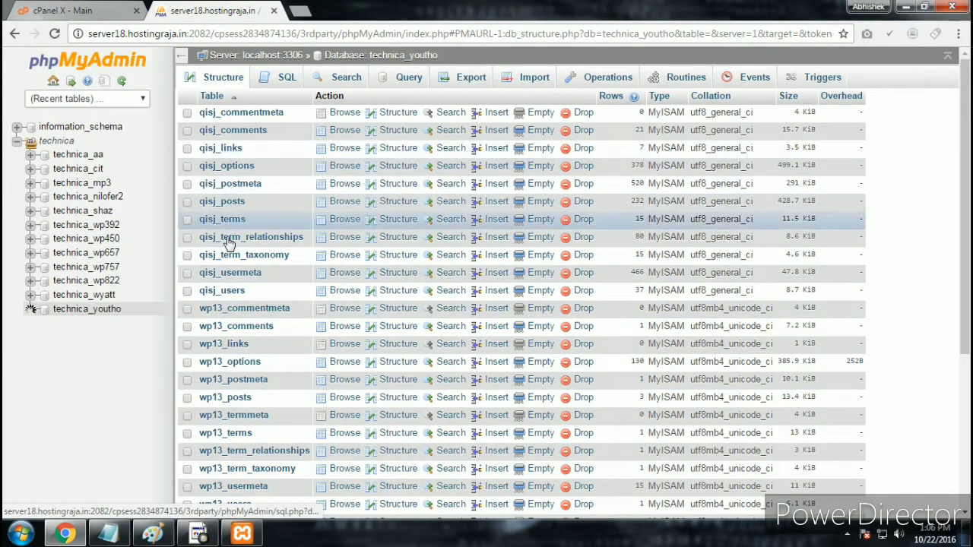
{"action": "scroll", "coordinate": [255, 403], "scroll_direction": "down", "scroll_amount": 2}
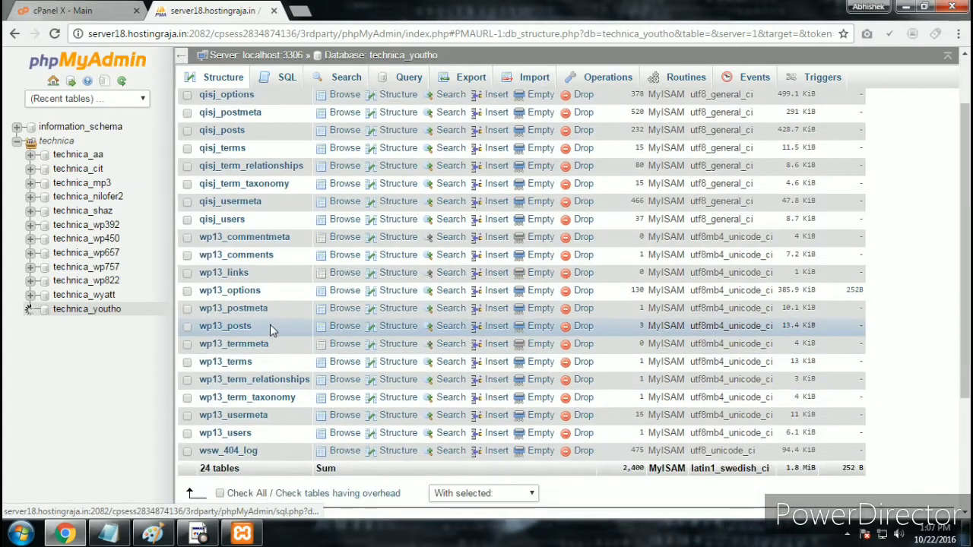
{"action": "left_click", "coordinate": [225, 435]}
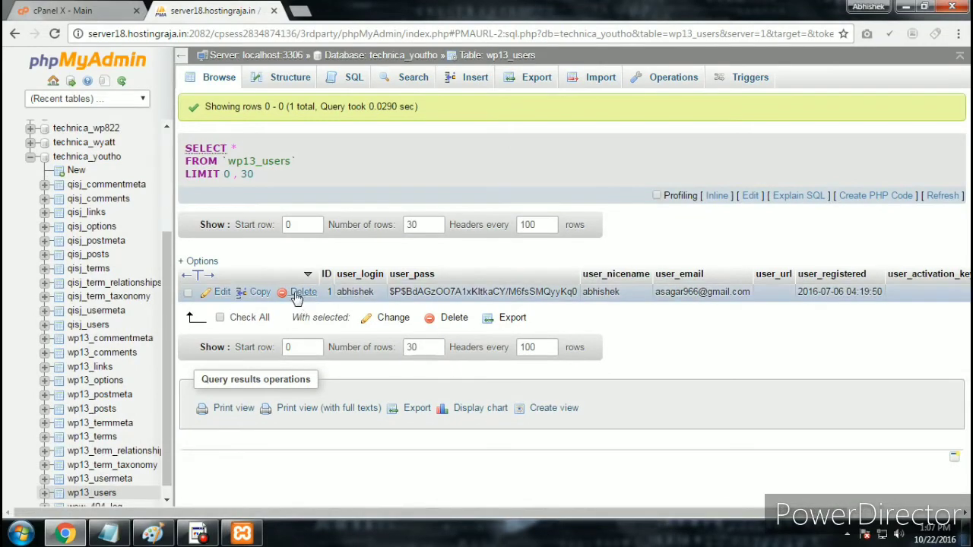
- Examine the login name, encrypted password and e-mail values of the user row in wp13_users
{"action": "left_click_drag", "start_coordinate": [376, 295], "coordinate": [338, 295]}
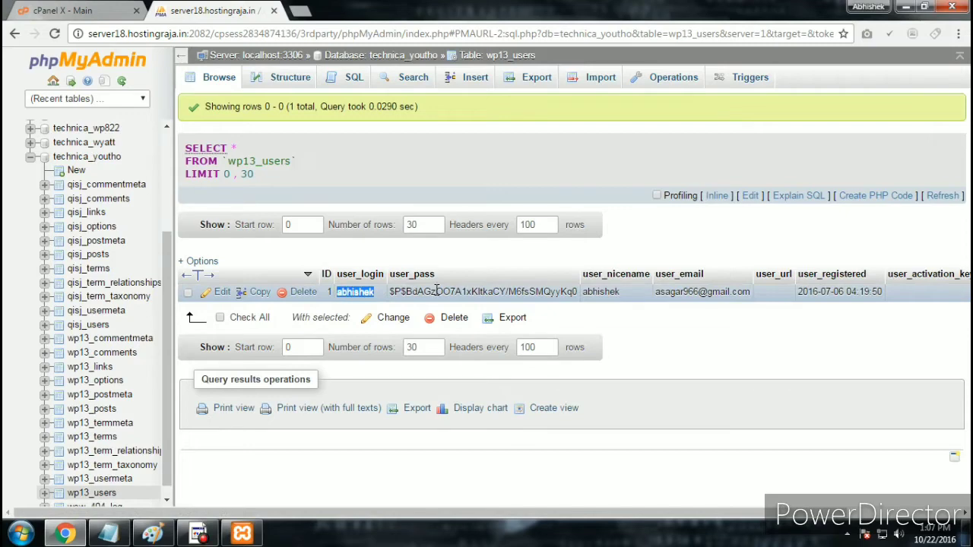
{"action": "left_click", "coordinate": [437, 291]}
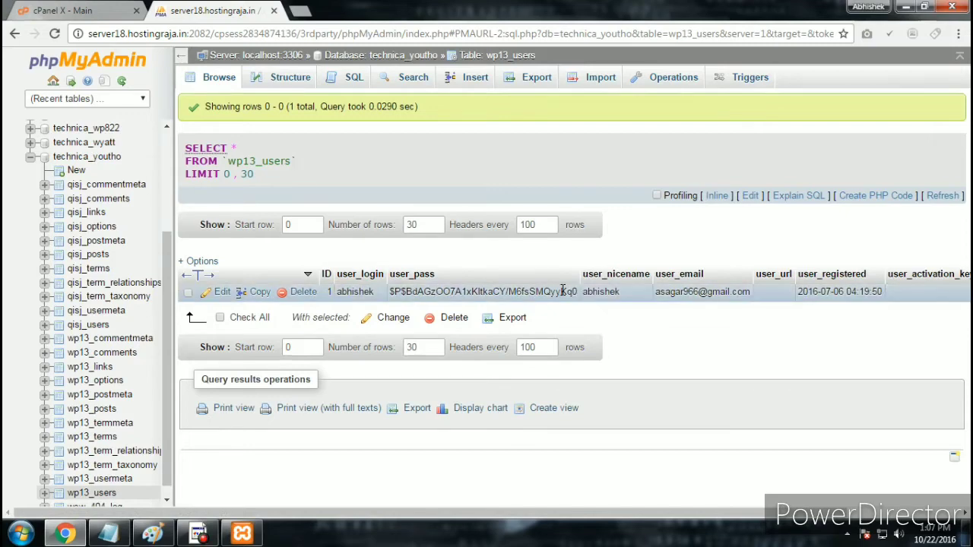
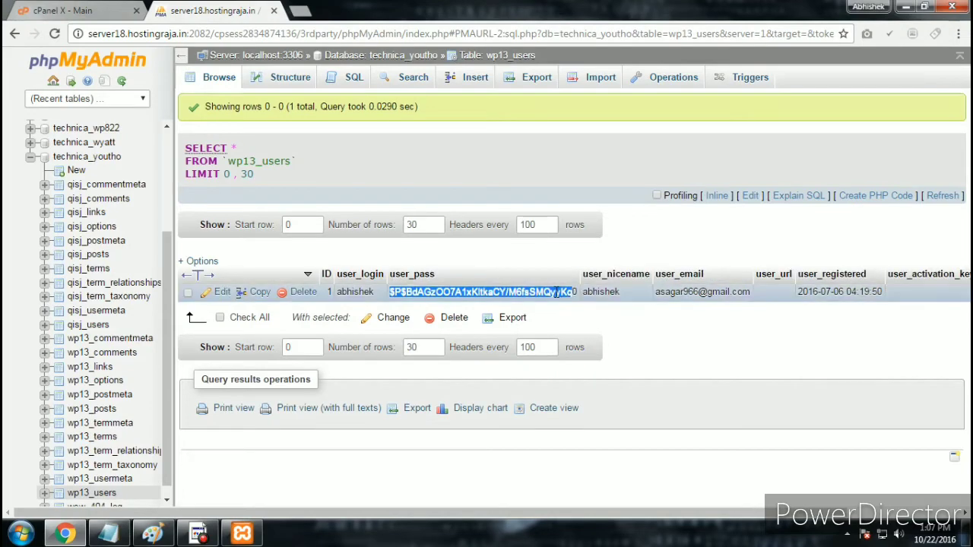
{"action": "left_click", "coordinate": [557, 293]}
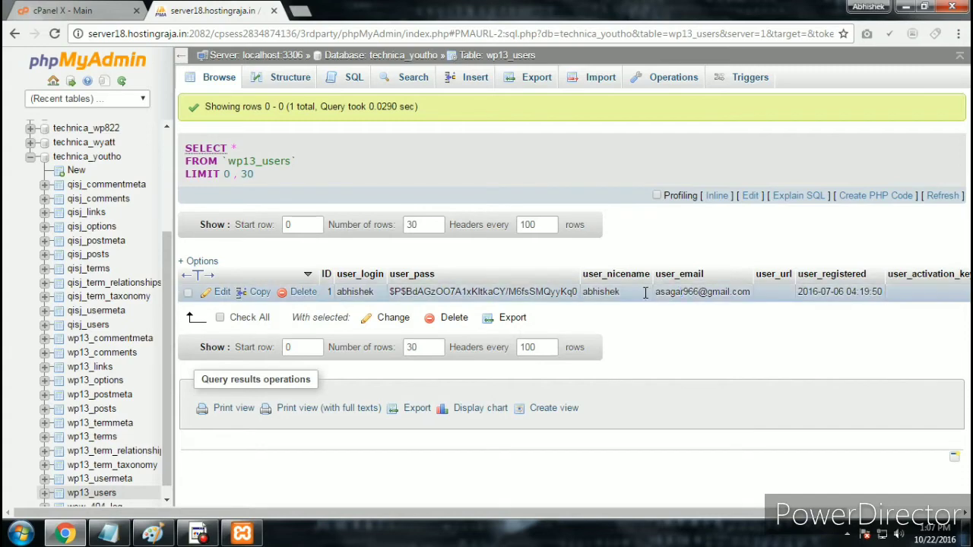
{"action": "left_click_drag", "start_coordinate": [679, 292], "coordinate": [738, 292]}
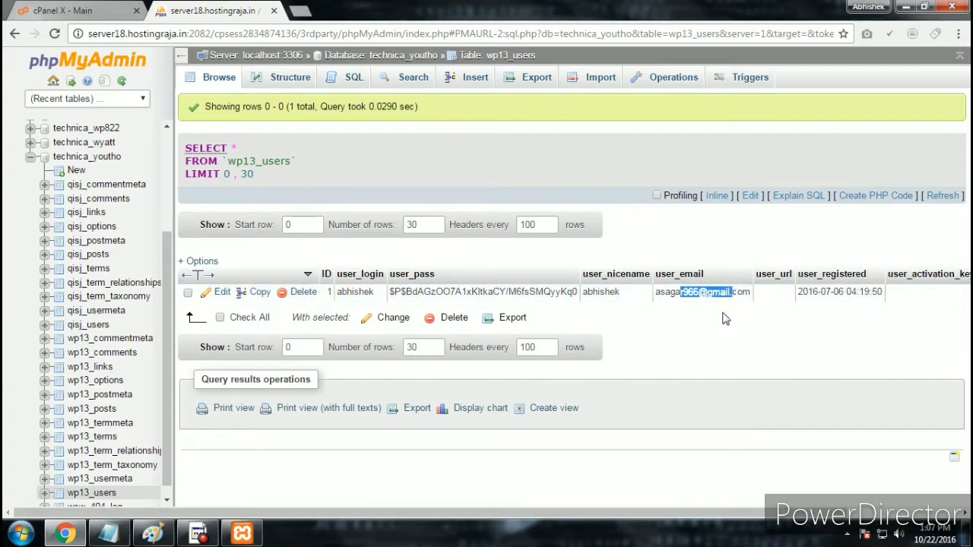
{"action": "left_click", "coordinate": [727, 319]}
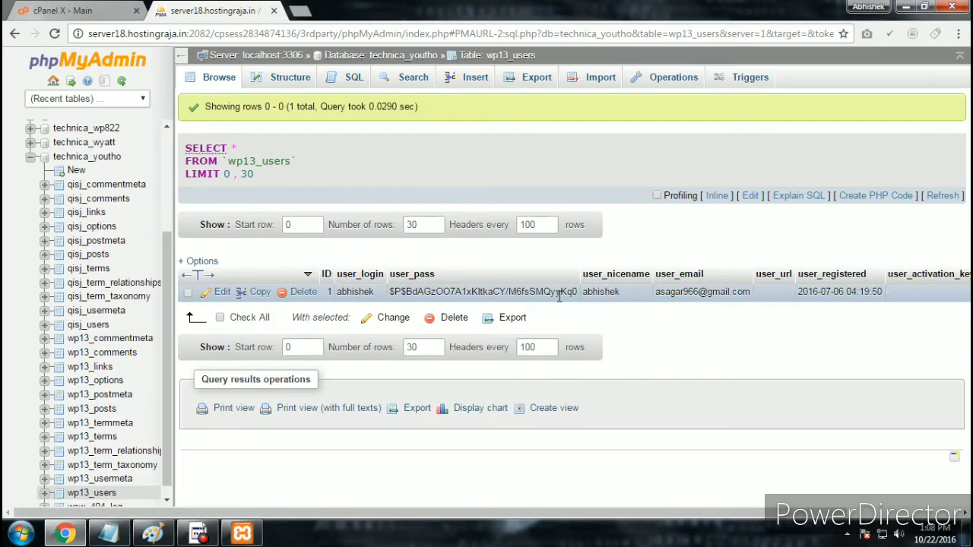
- Look over the cPanel main page from its top and return to the hosted phpMyAdmin page
{"action": "left_click", "coordinate": [47, 9]}
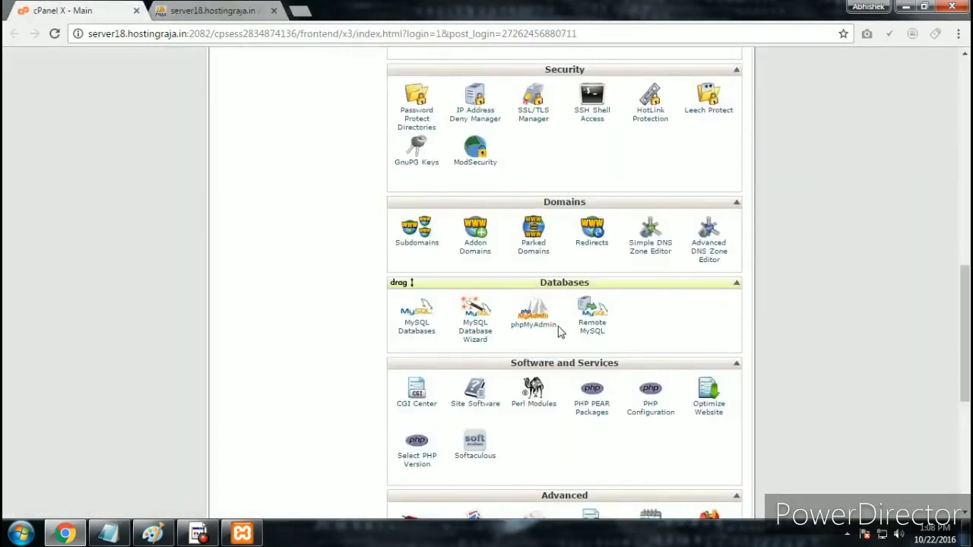
{"action": "scroll", "coordinate": [532, 357], "scroll_direction": "up", "scroll_amount": 3}
{"action": "scroll", "coordinate": [528, 356], "scroll_direction": "up", "scroll_amount": 10}
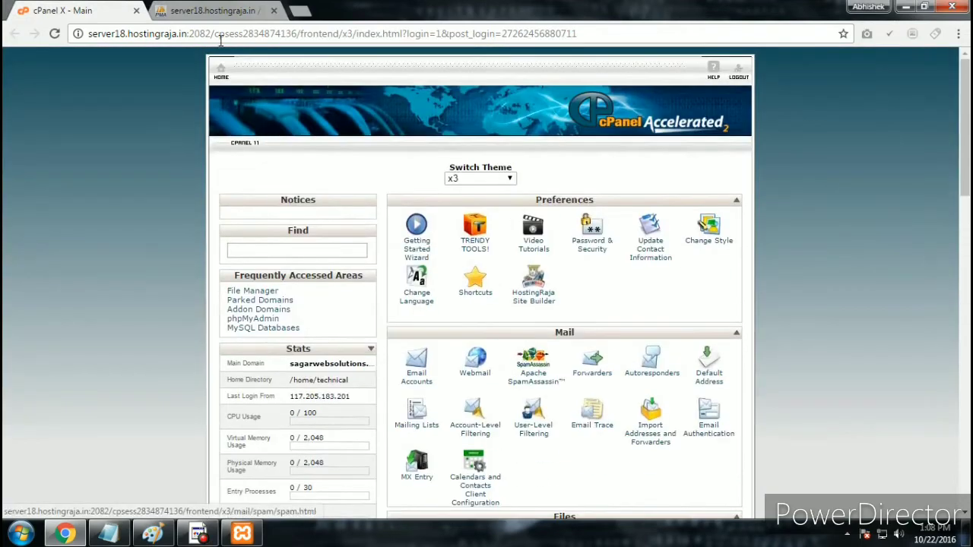
{"action": "left_click", "coordinate": [190, 9]}
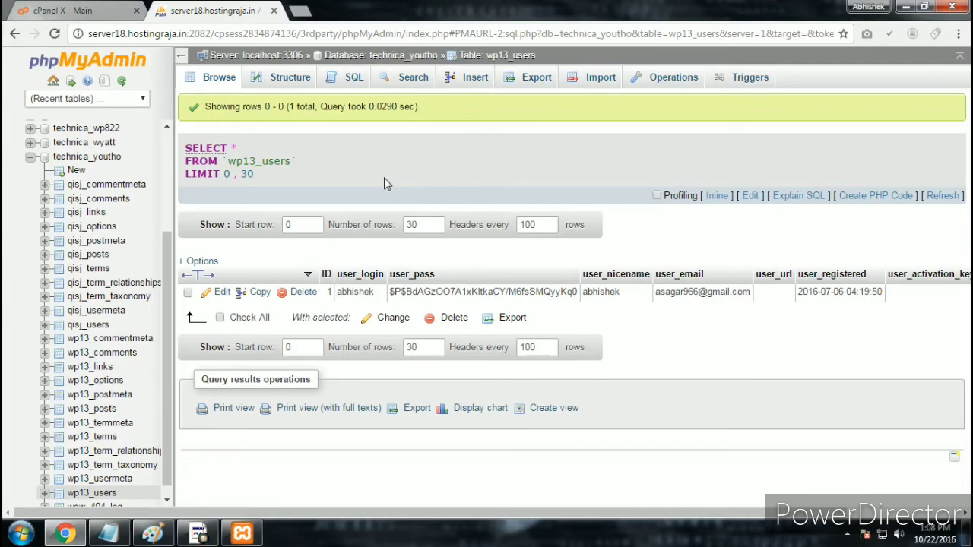
- Look through the list of technica_youtho tables and browse the rows of wp13_posts and wp13_links
{"action": "scroll", "coordinate": [166, 264], "scroll_direction": "down", "scroll_amount": 1}
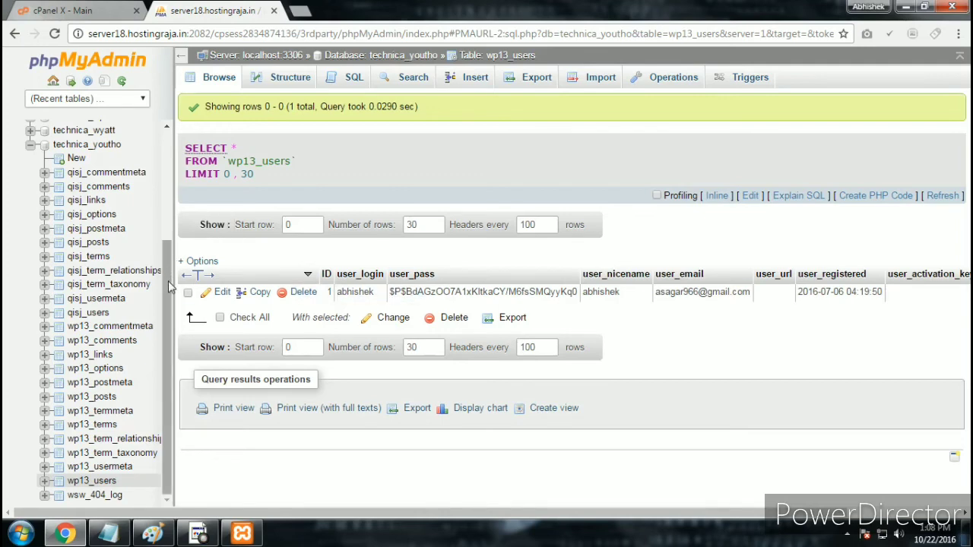
{"action": "scroll", "coordinate": [169, 287], "scroll_direction": "up", "scroll_amount": 4}
{"action": "scroll", "coordinate": [158, 272], "scroll_direction": "down", "scroll_amount": 3}
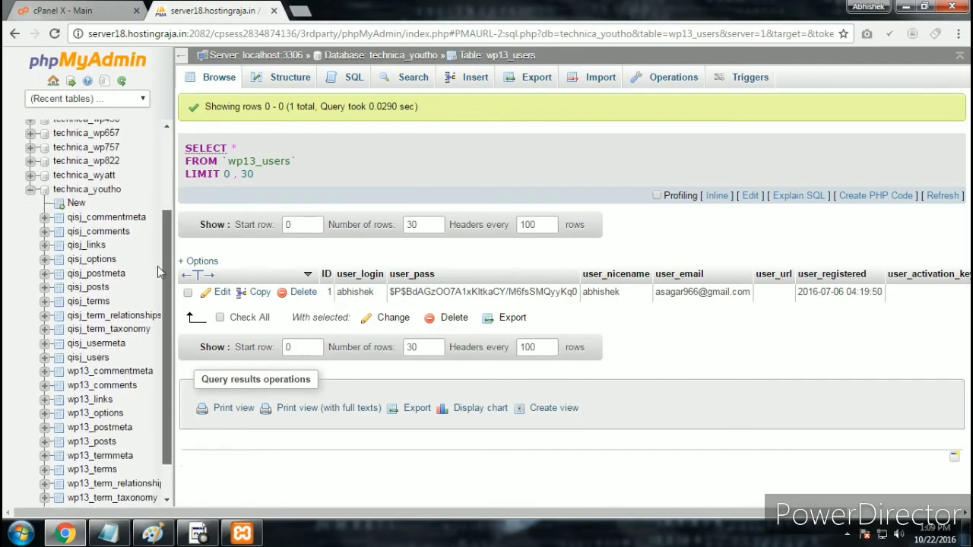
{"action": "scroll", "coordinate": [158, 273], "scroll_direction": "down", "scroll_amount": 2}
{"action": "scroll", "coordinate": [163, 185], "scroll_direction": "up", "scroll_amount": 5}
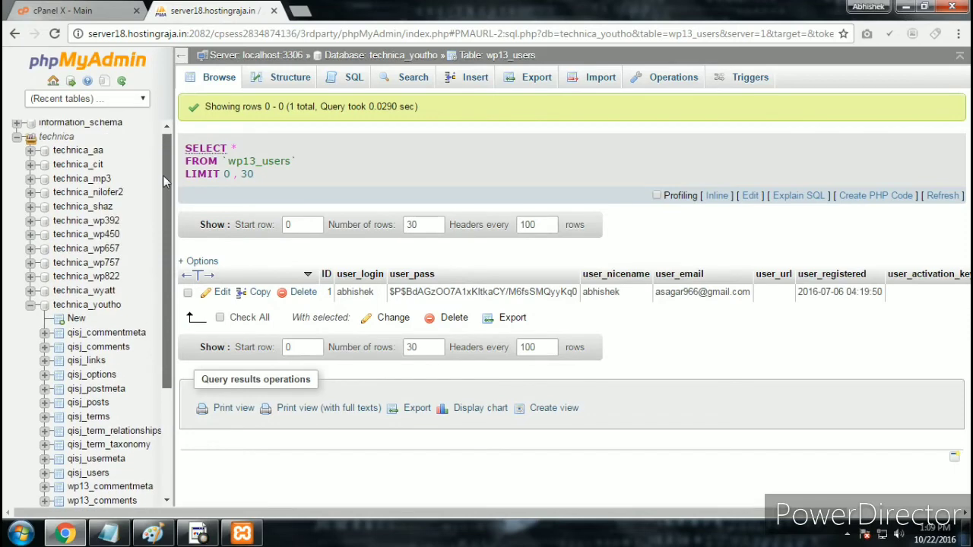
{"action": "scroll", "coordinate": [99, 327], "scroll_direction": "down", "scroll_amount": 3}
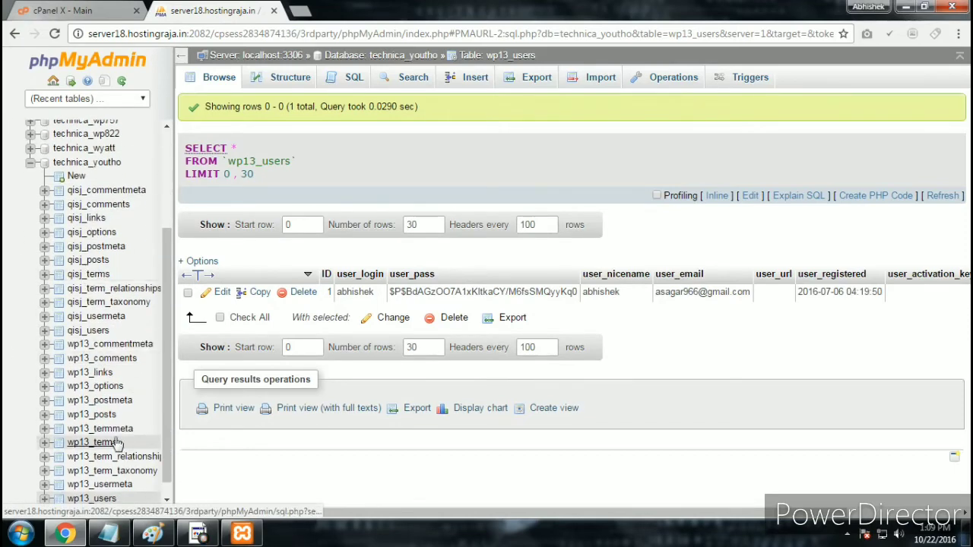
{"action": "scroll", "coordinate": [114, 335], "scroll_direction": "down", "scroll_amount": 1}
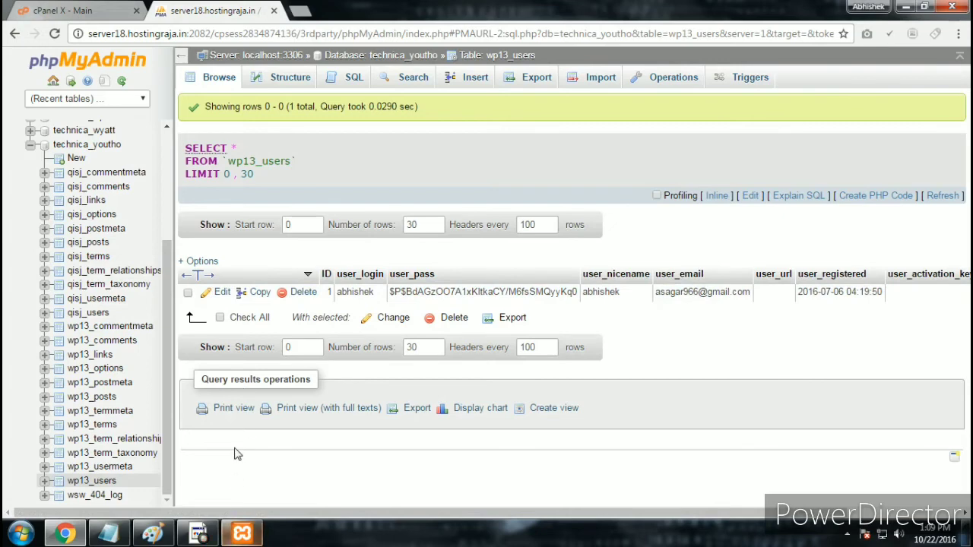
{"action": "left_click", "coordinate": [99, 396]}
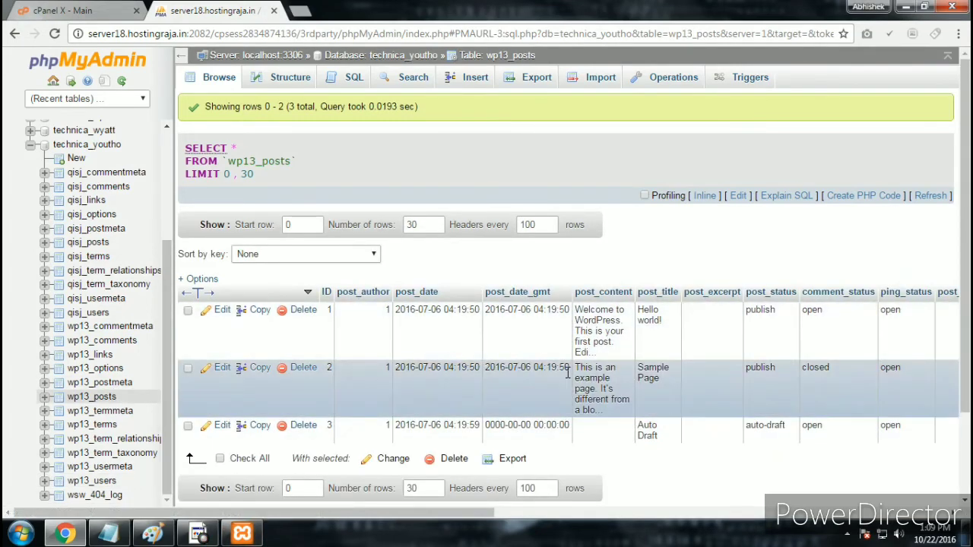
{"action": "left_click", "coordinate": [121, 355]}
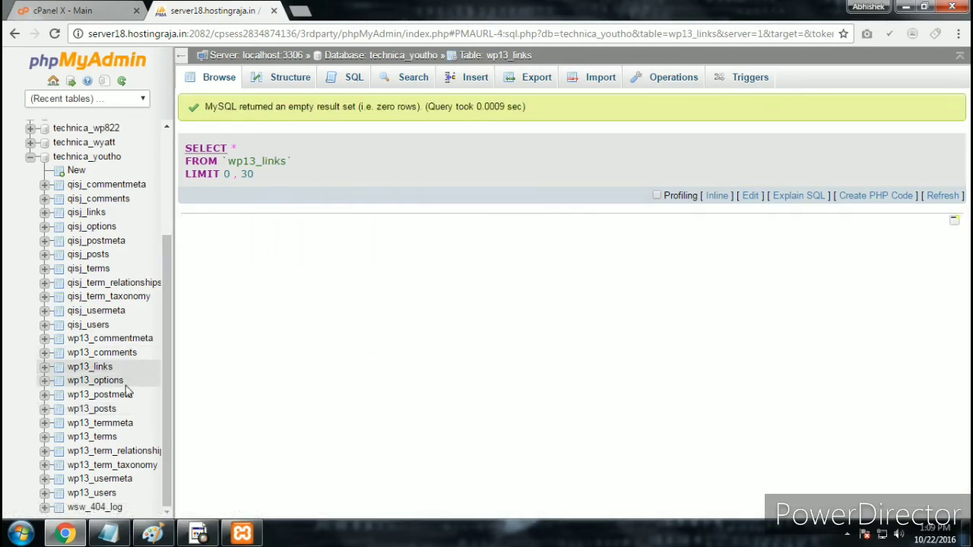
- Browse the qisj_terms table, looking through its term names and slugs and the list of other tables
{"action": "left_click", "coordinate": [99, 270]}
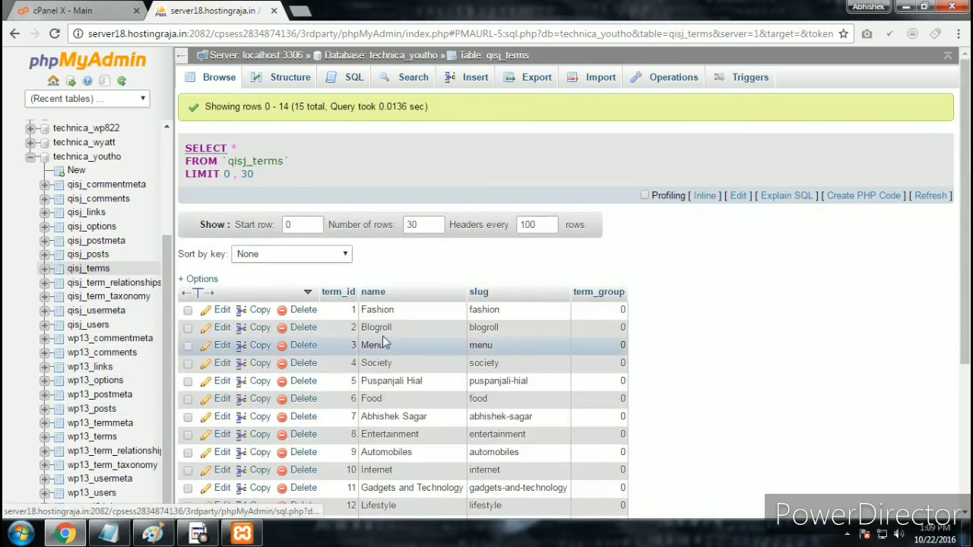
{"action": "scroll", "coordinate": [388, 466], "scroll_direction": "down", "scroll_amount": 3}
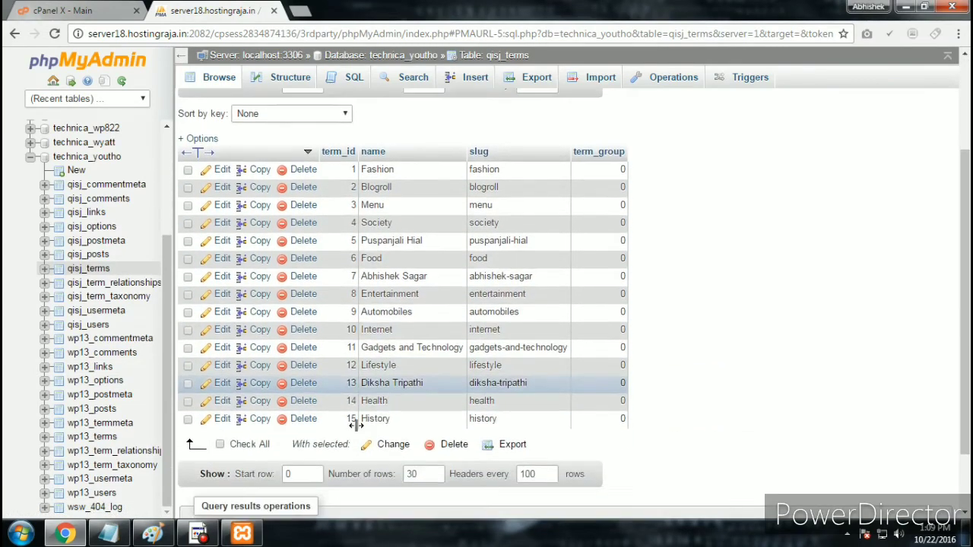
{"action": "scroll", "coordinate": [143, 334], "scroll_direction": "up", "scroll_amount": 2}
{"action": "scroll", "coordinate": [350, 326], "scroll_direction": "up", "scroll_amount": 3}
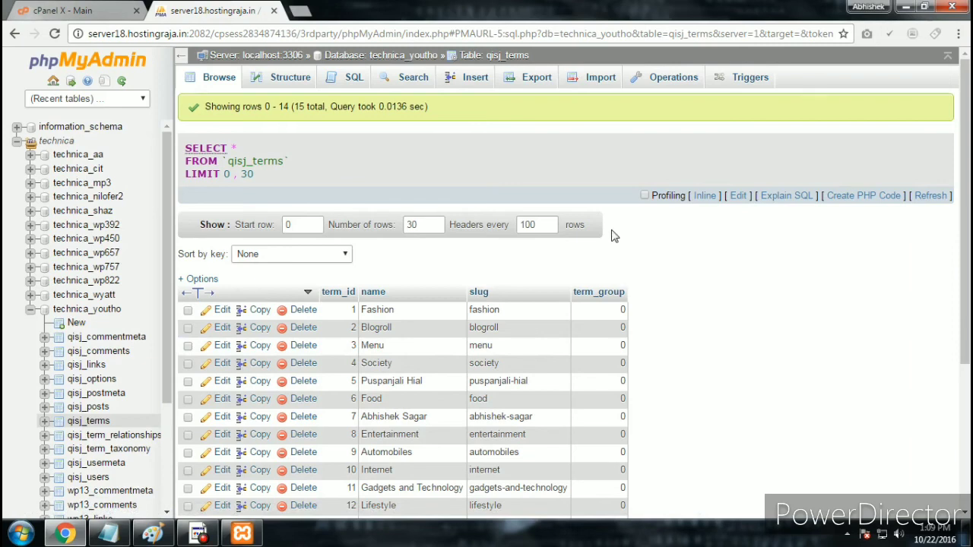
{"action": "scroll", "coordinate": [616, 237], "scroll_direction": "down", "scroll_amount": 3}
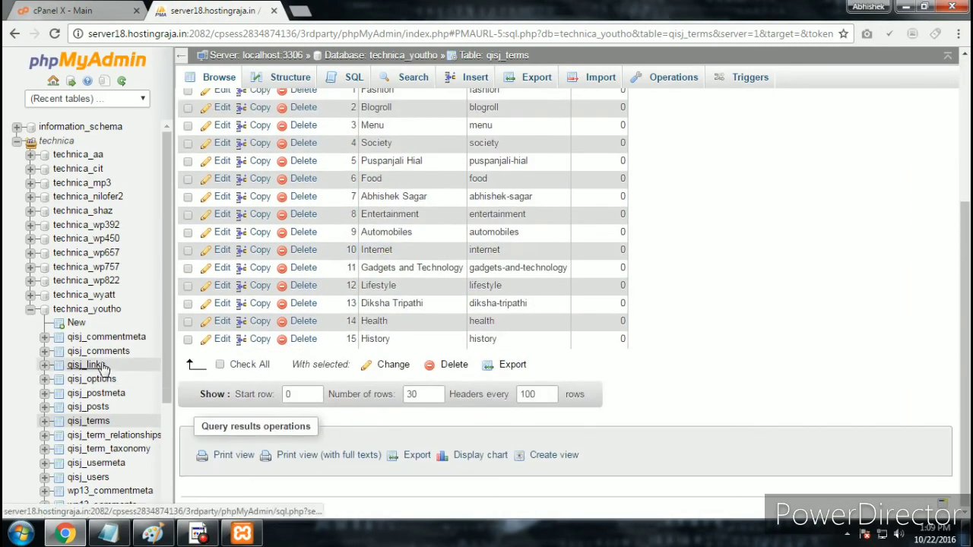
{"action": "scroll", "coordinate": [106, 378], "scroll_direction": "down", "scroll_amount": 3}
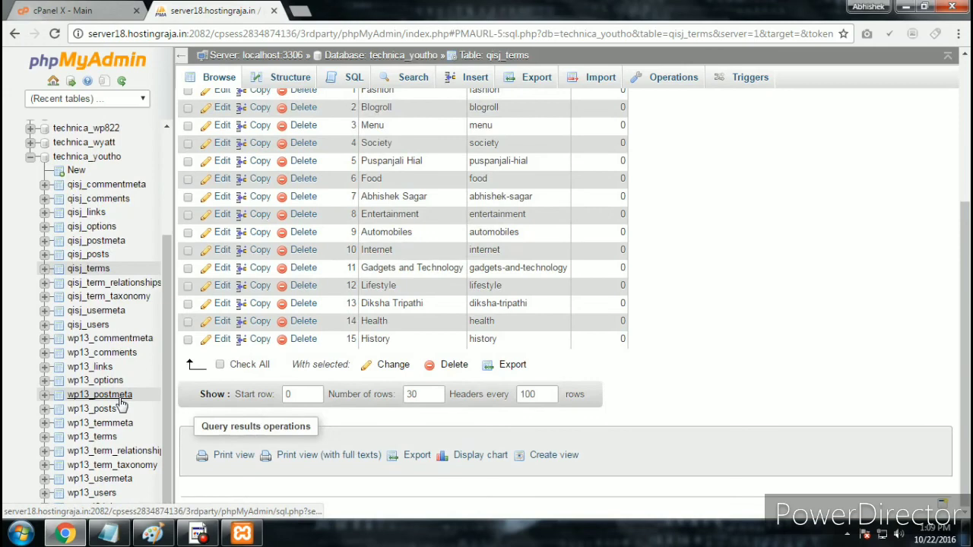